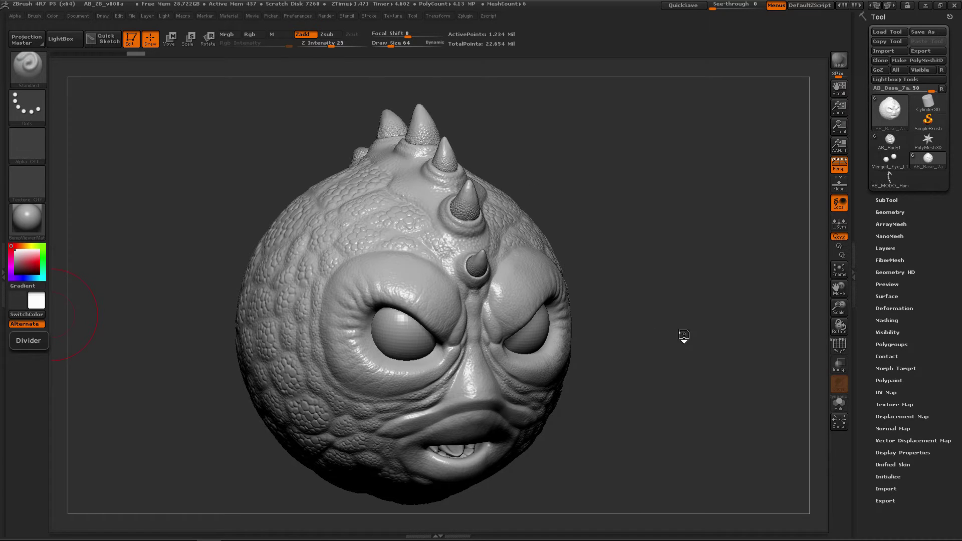
mouse_move(683, 335)
mouse_down()
mouse_move(664, 334)
mouse_move(672, 331)
mouse_up()
alt+drag(627, 369, 676, 376)
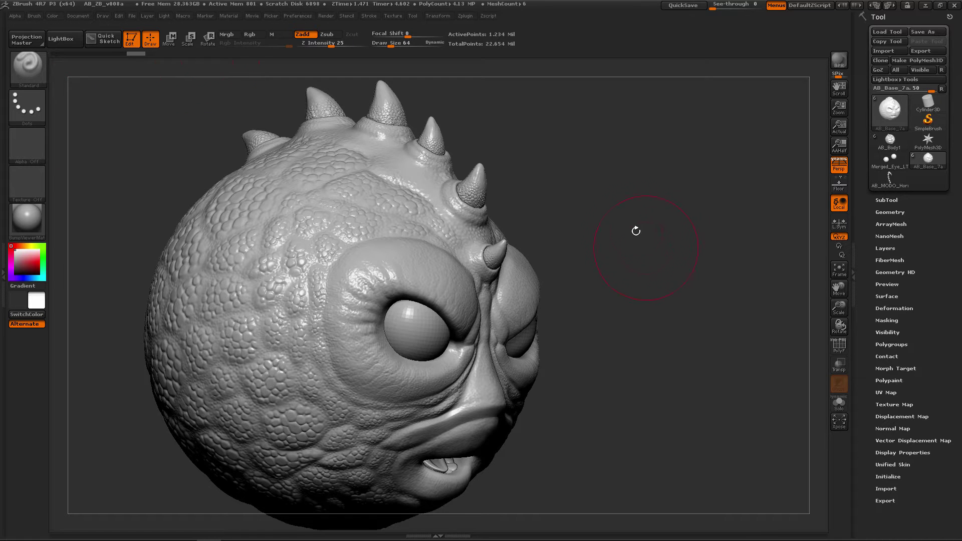
alt+drag(636, 231, 676, 264)
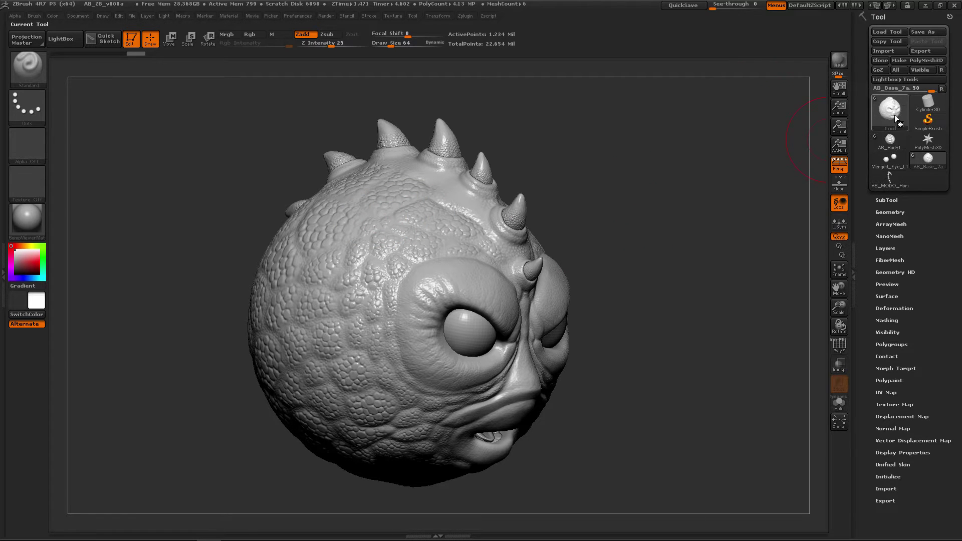
drag(680, 254, 701, 266)
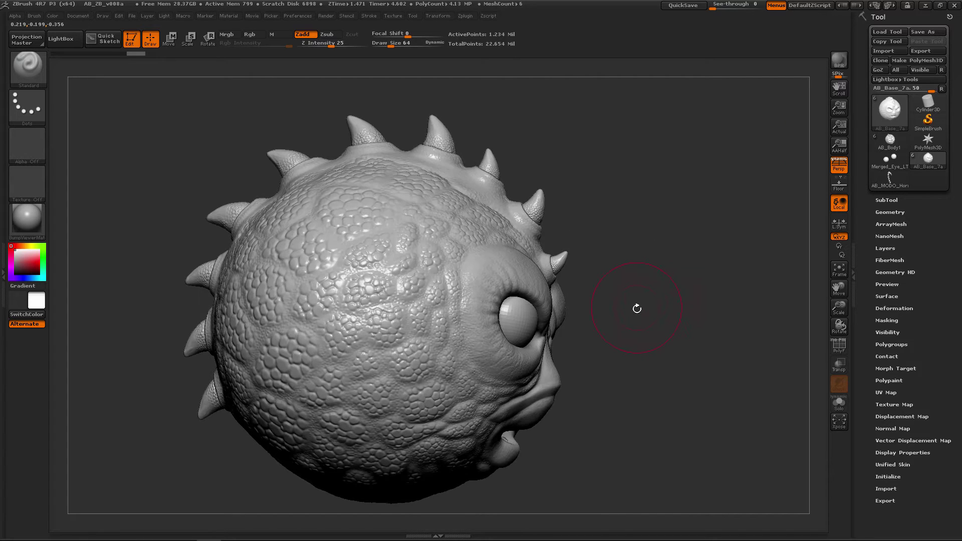
drag(637, 309, 628, 281)
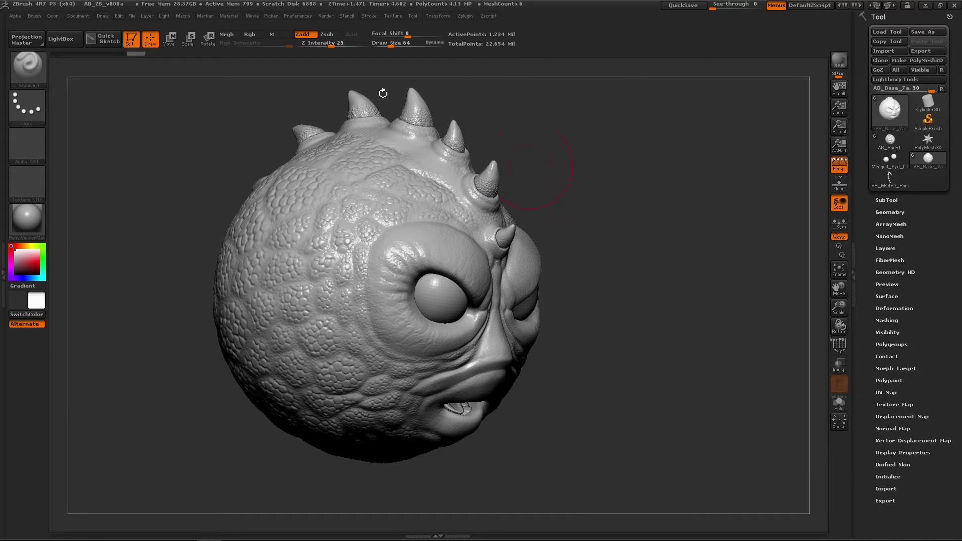
- Open the collapsed side tray, remove its Material palette and dock the Preferences palette there instead
double_click(3, 161)
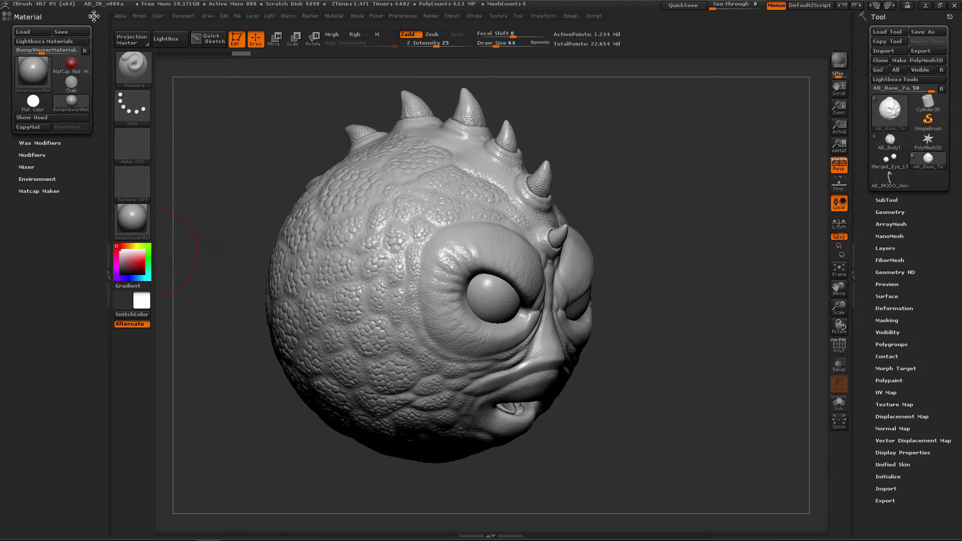
drag(93, 17, 181, 188)
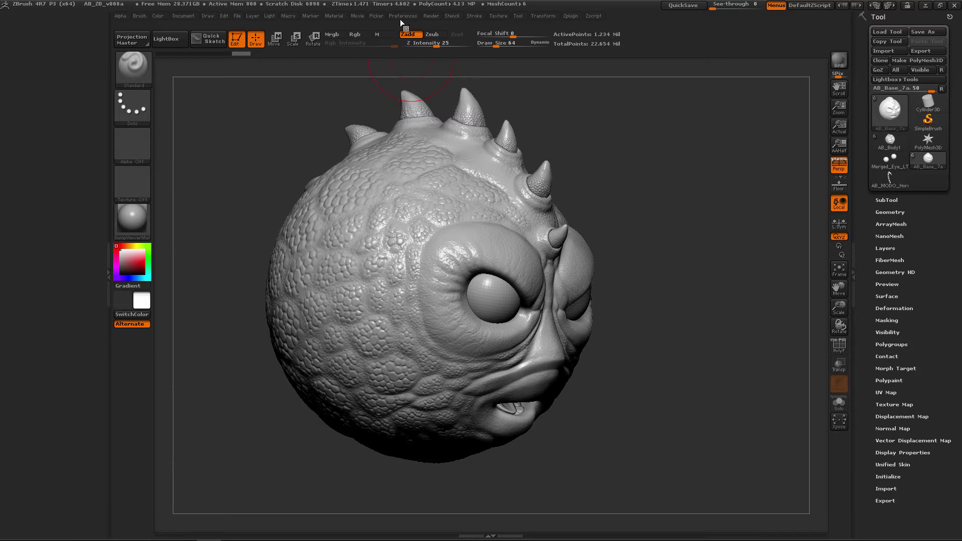
click(405, 18)
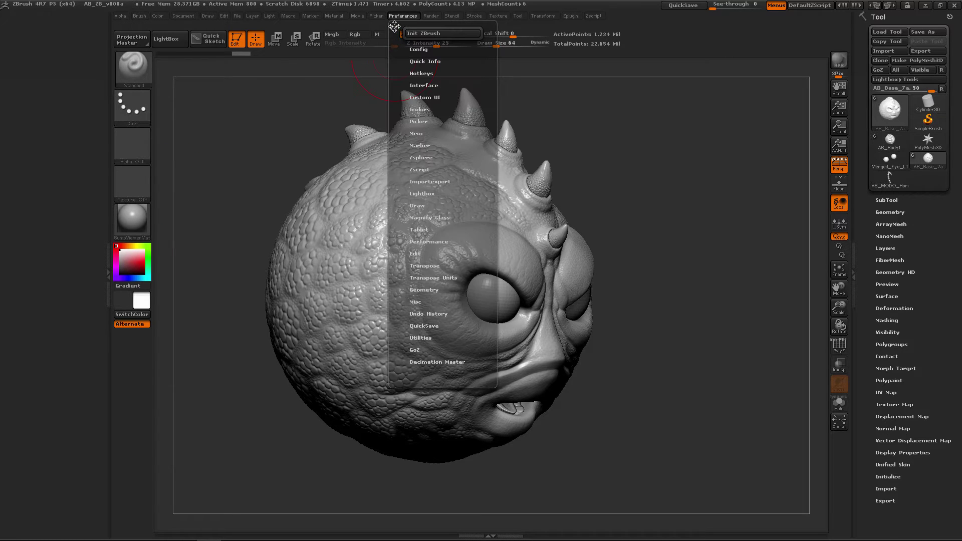
drag(393, 24, 57, 96)
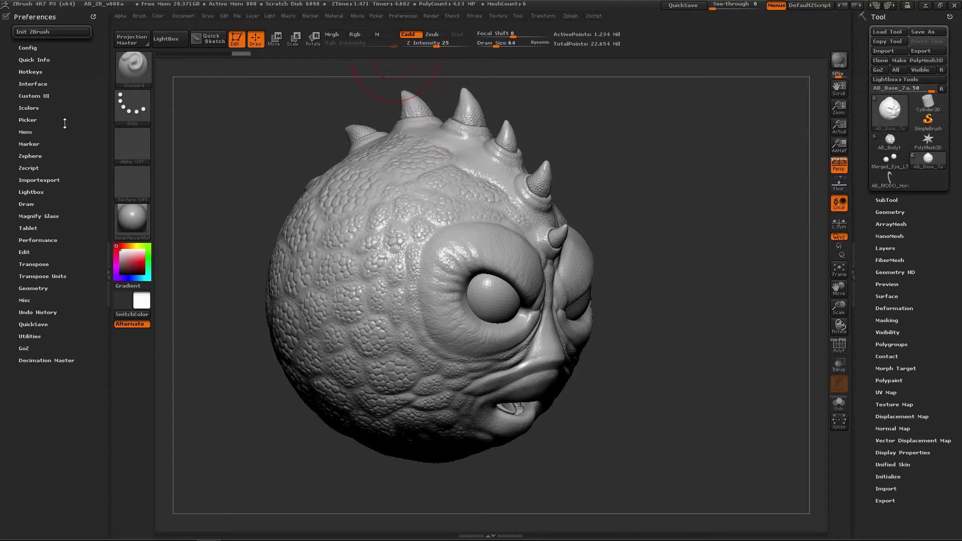
- Enable interface customization and add the Enable Customize, Store Config, Load Ui and Save Ui controls to the shelf beside the point counts
click(53, 47)
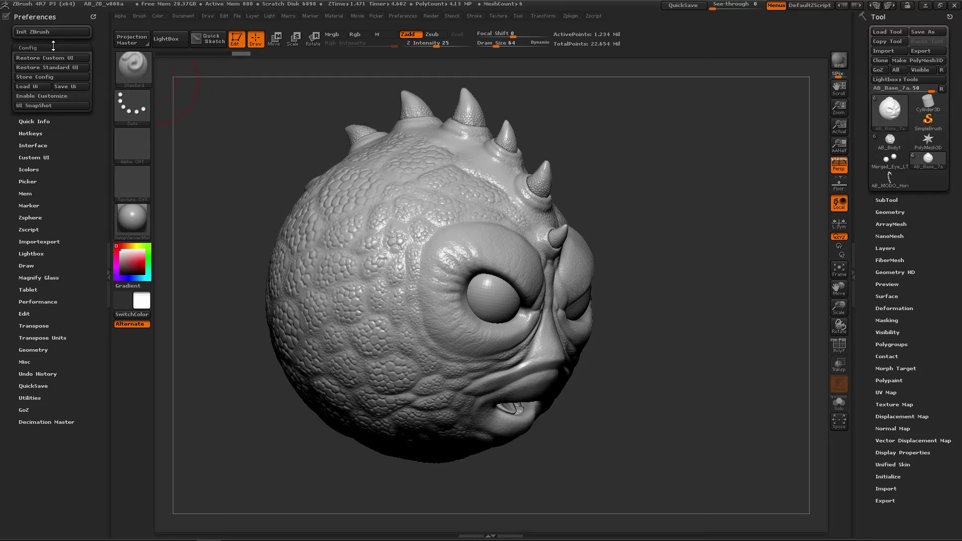
click(41, 95)
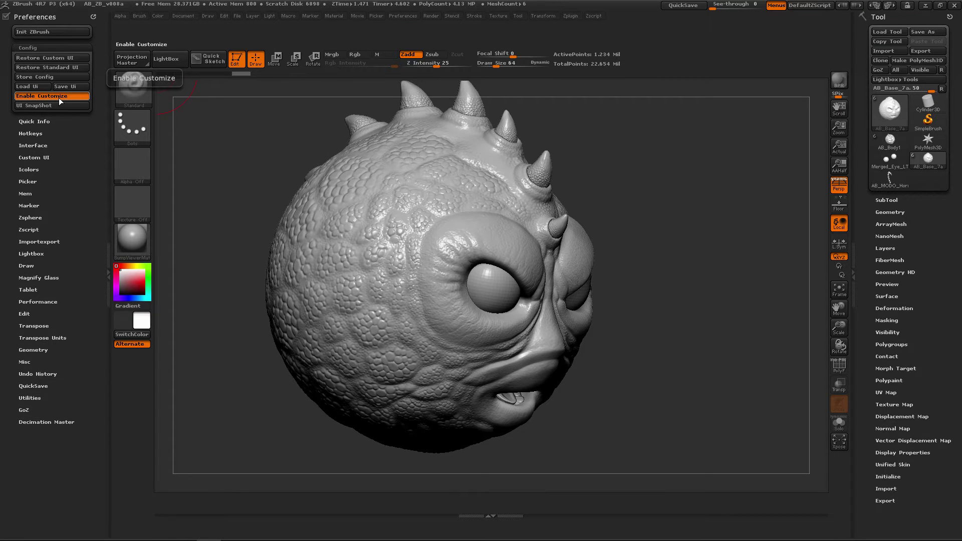
key(ctrl)
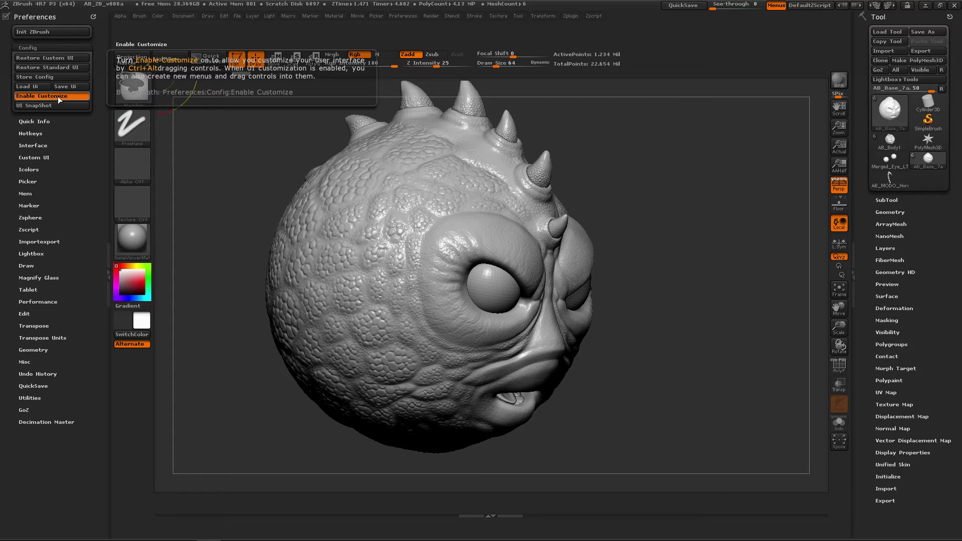
ctrl+alt+drag(70, 98, 670, 54)
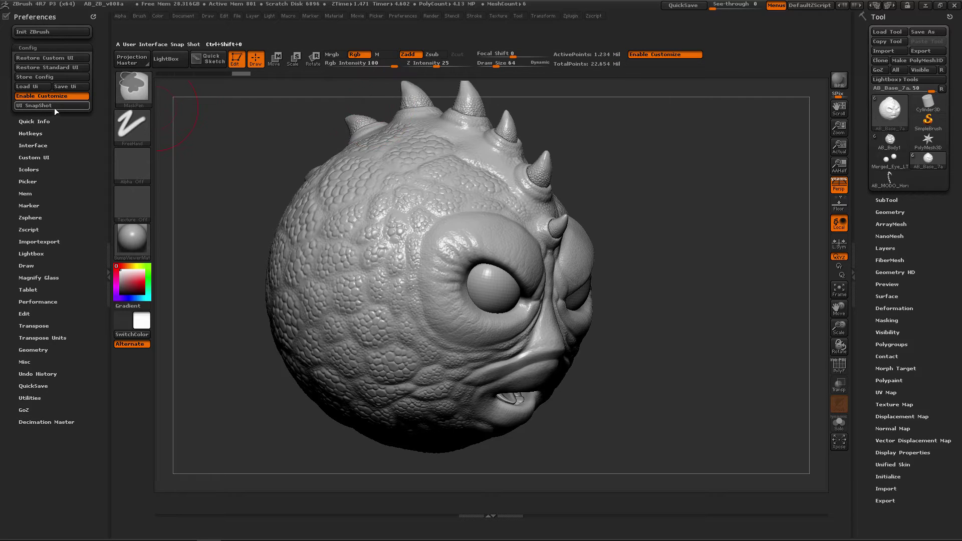
ctrl+alt+drag(60, 109, 653, 65)
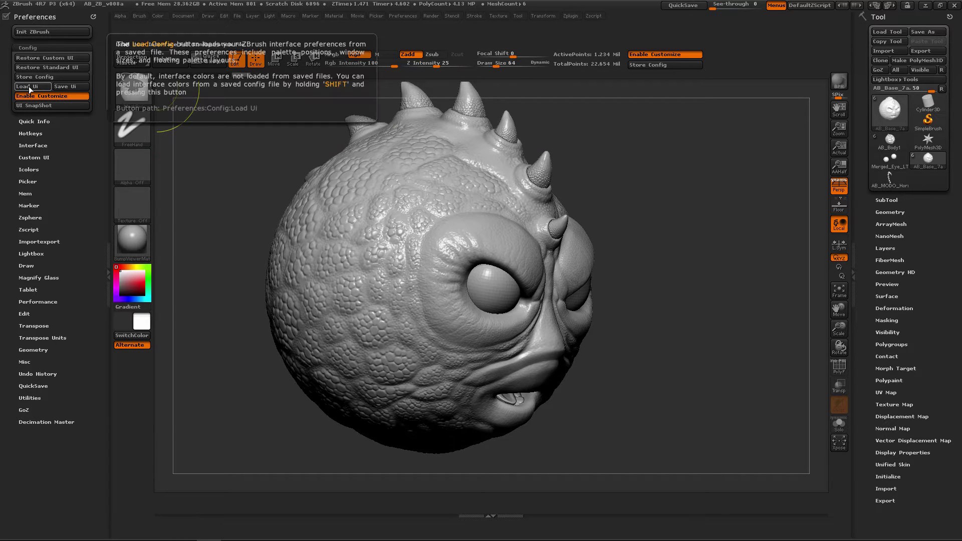
ctrl+alt+drag(41, 89, 722, 55)
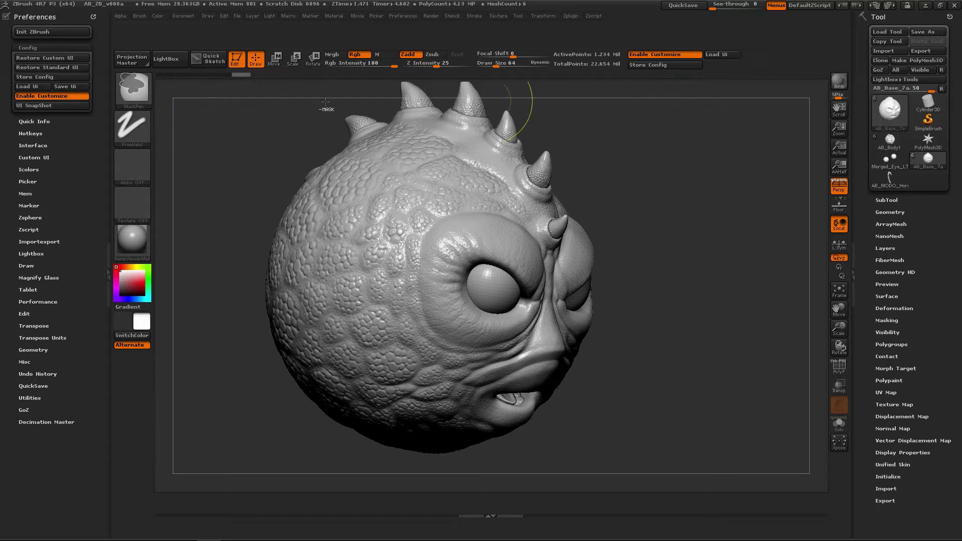
ctrl+alt+drag(75, 87, 725, 66)
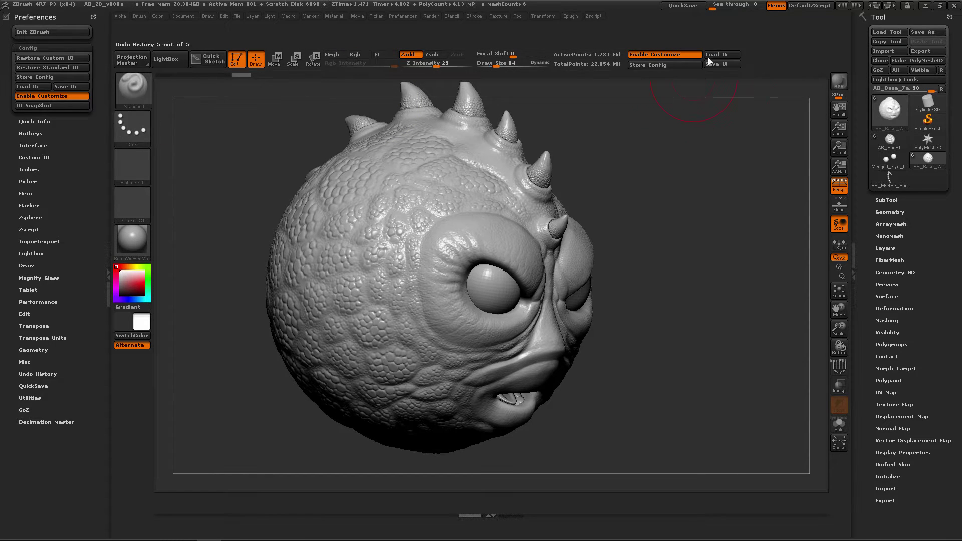
- Toggle interface customization off and on, and remove the Scroll, Zoom, Actual, AAHalf, Rotate, Scale and Move controls from the vertical shelf beside the canvas
click(44, 96)
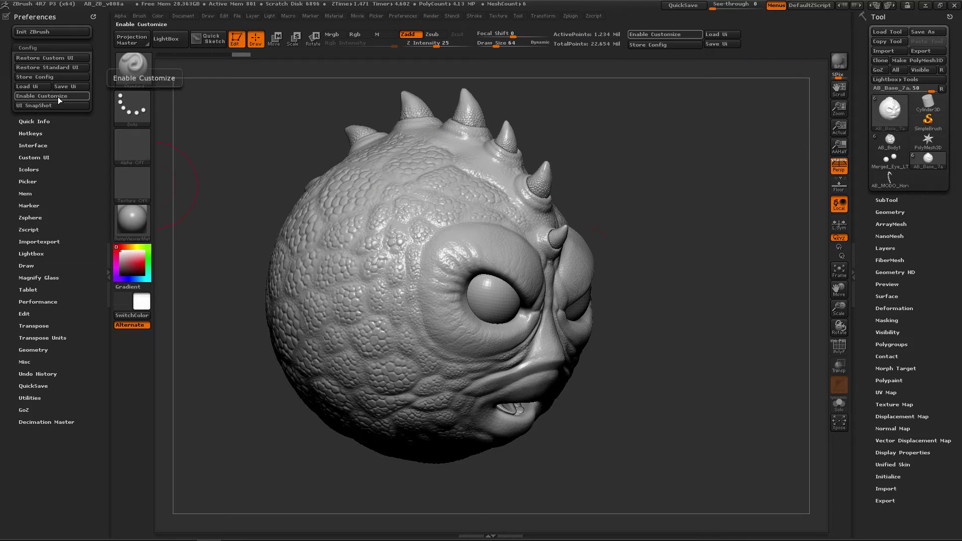
click(639, 34)
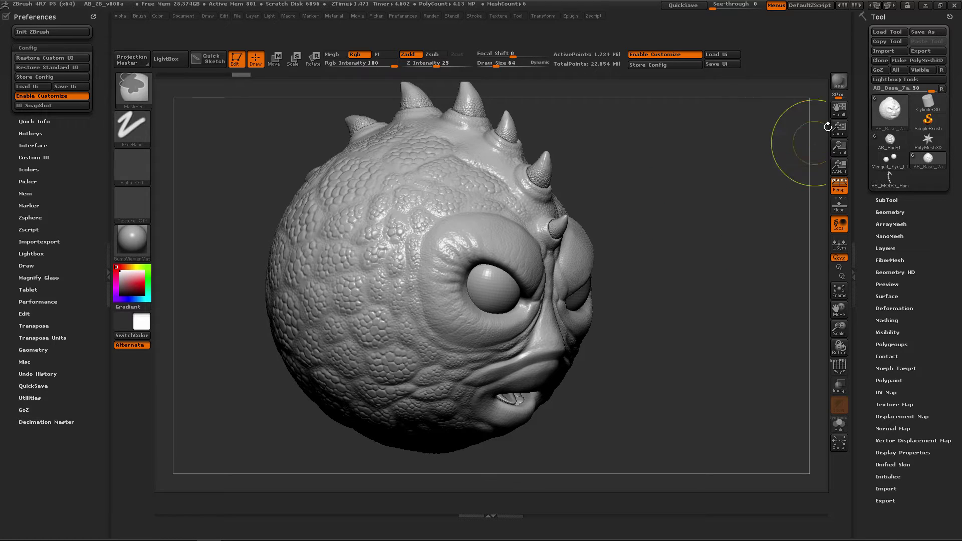
ctrl+alt+drag(839, 111, 747, 170)
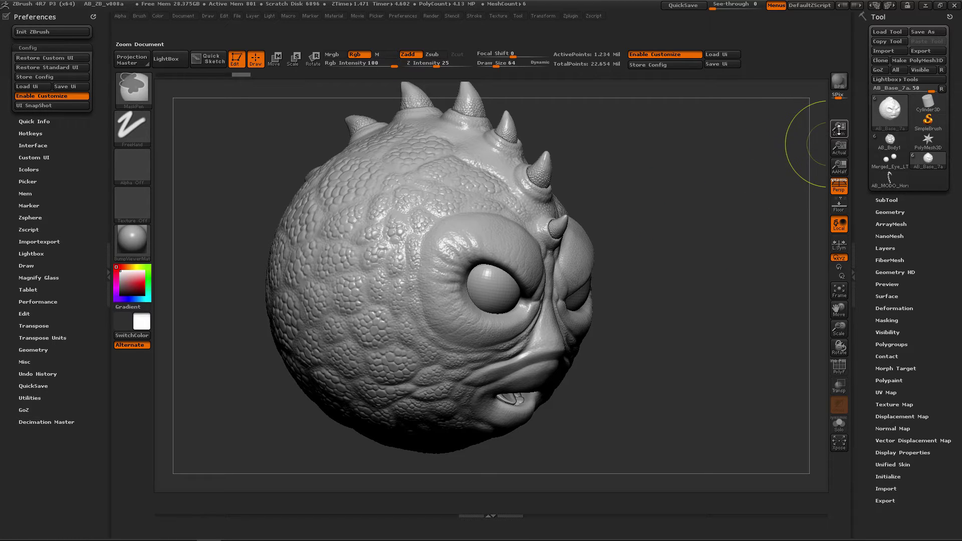
ctrl+alt+drag(839, 127, 752, 161)
ctrl+alt+drag(840, 146, 707, 171)
ctrl+alt+drag(840, 166, 687, 264)
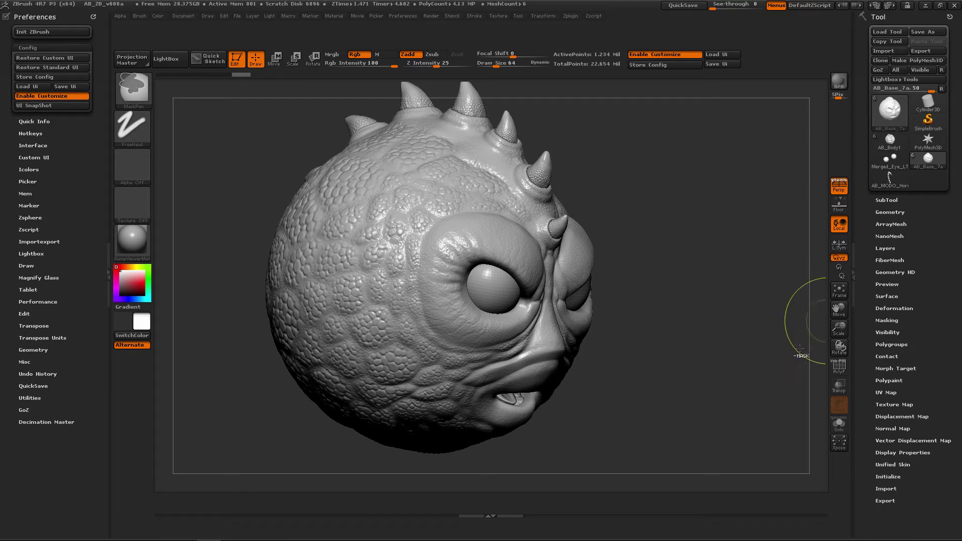
ctrl+alt+drag(839, 348, 699, 350)
ctrl+alt+drag(837, 328, 734, 341)
ctrl+alt+drag(839, 309, 704, 324)
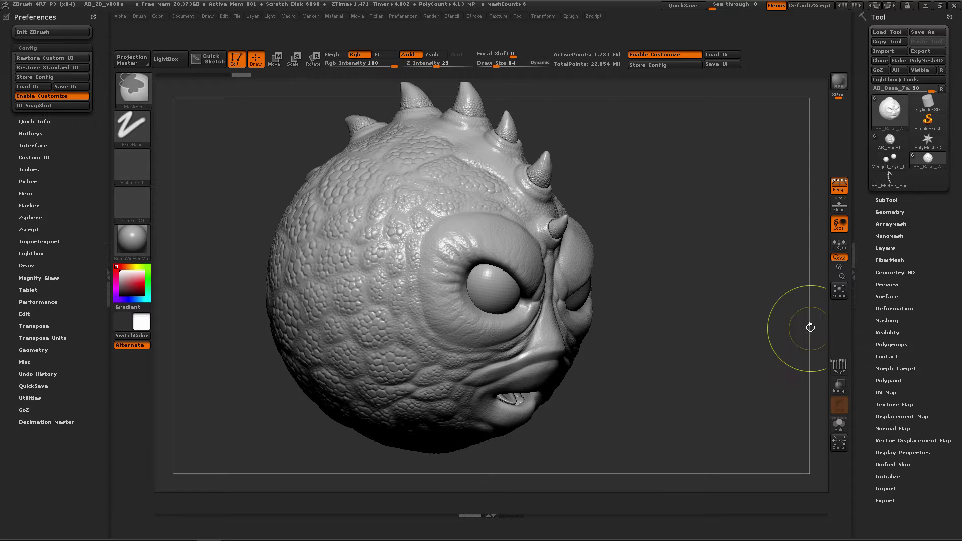
key(ctrl)
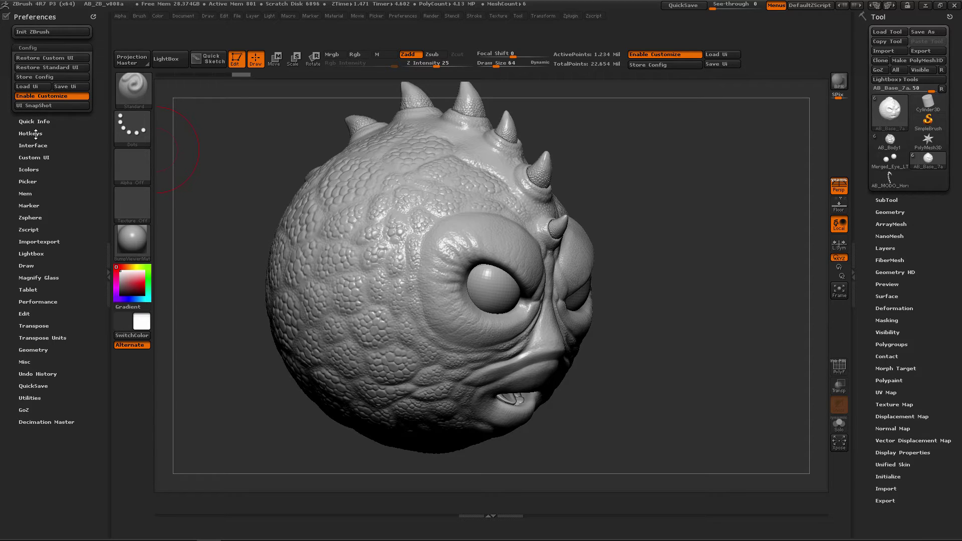
- Examine the interface colour and opacity settings in the Icolors section of the Preferences
click(37, 171)
mouse_move(101, 146)
mouse_down()
mouse_move(100, 224)
mouse_move(100, 144)
mouse_move(98, 223)
mouse_move(98, 209)
mouse_up()
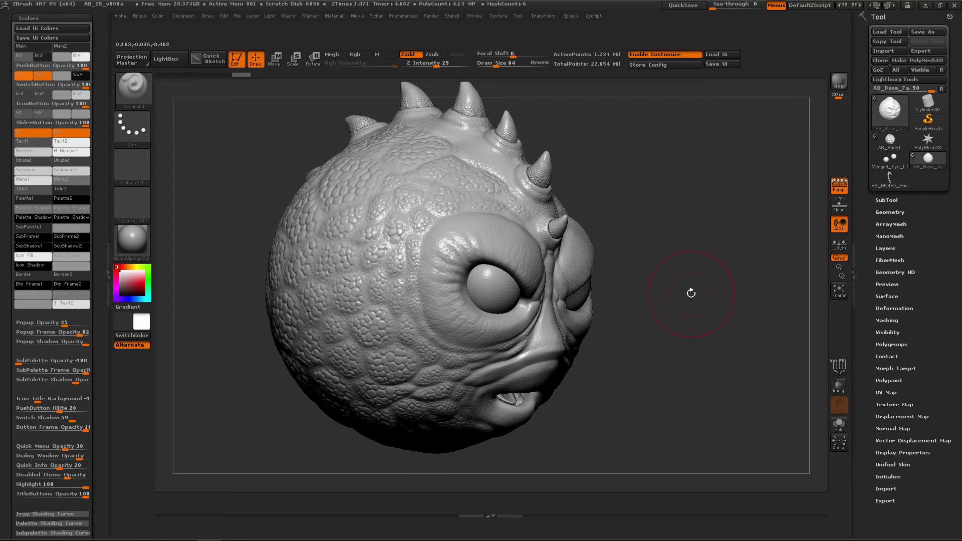
mouse_move(692, 292)
mouse_down()
mouse_move(682, 339)
mouse_move(619, 350)
mouse_move(621, 335)
mouse_move(694, 339)
mouse_move(705, 307)
mouse_move(693, 295)
mouse_up()
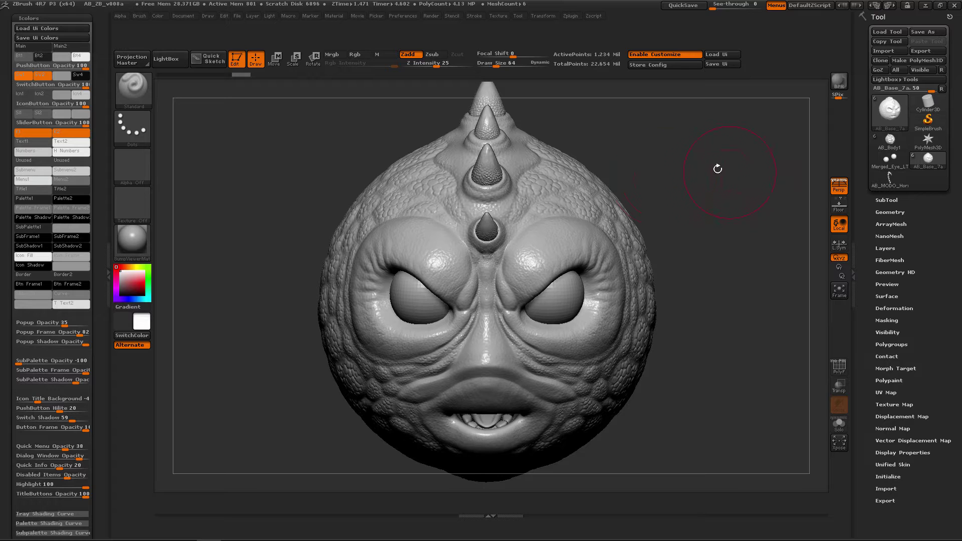
drag(715, 166, 666, 243)
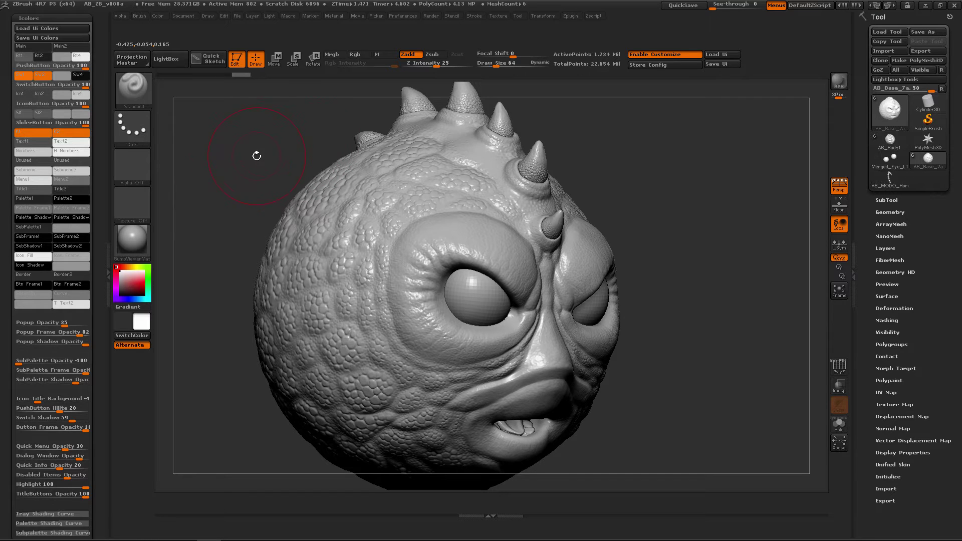
- Add the Restore Standard UI control from the Config preferences to the shelf beside Load Ui
scroll(38, 46, up, 4)
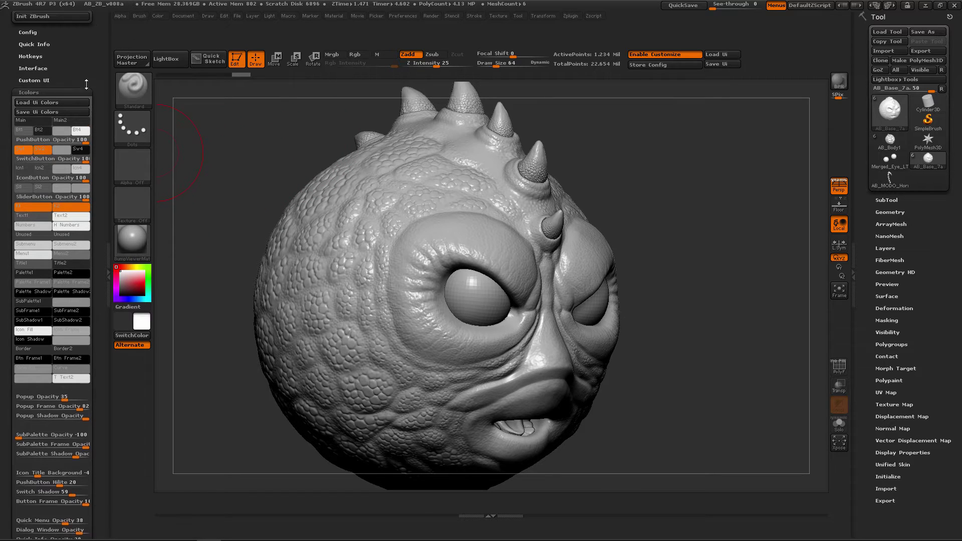
click(38, 48)
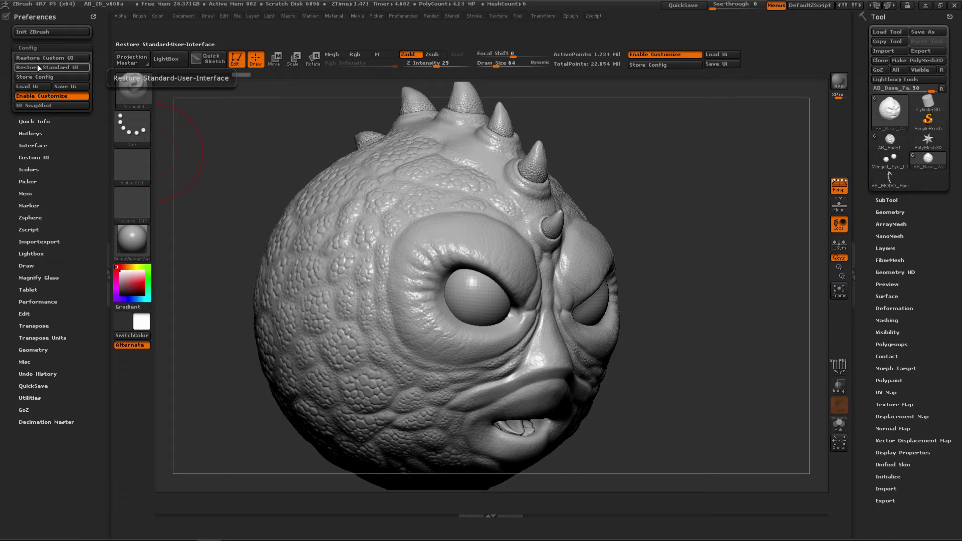
mouse_move(38, 67)
ctrl+alt+mouse_down()
mouse_move(564, 79)
mouse_move(757, 56)
ctrl+alt+mouse_up()
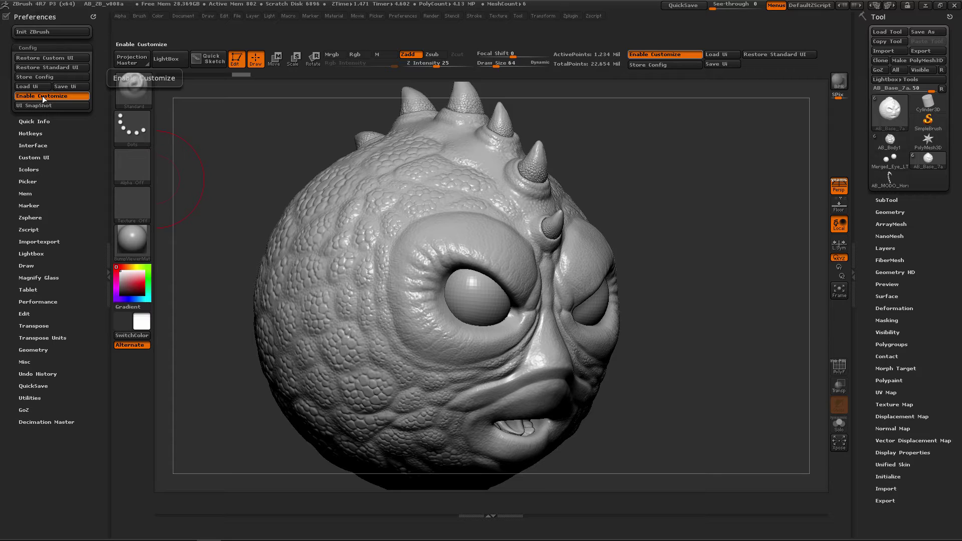
- Review the Icolors preferences and add the Save Ui Colors control to the shelf below Restore Standard UI
click(37, 47)
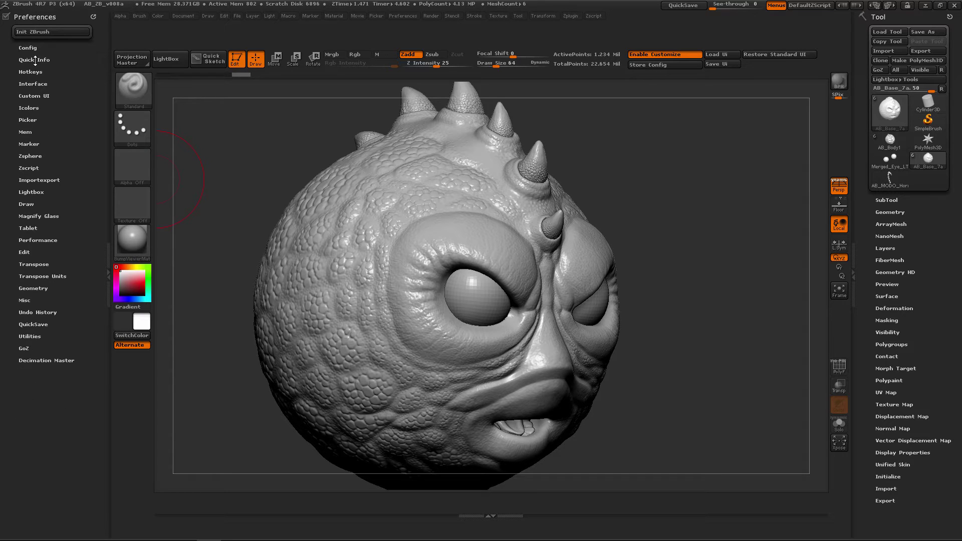
click(32, 107)
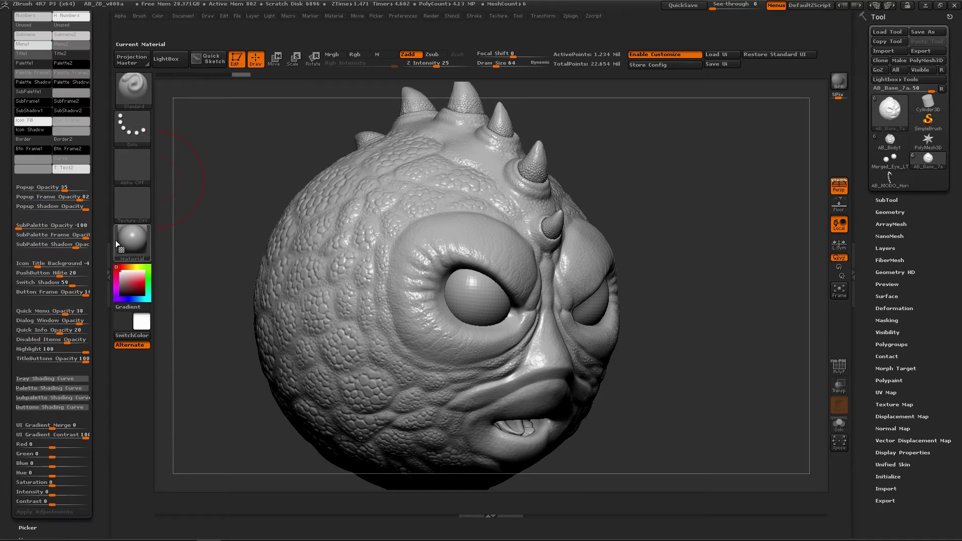
drag(101, 173, 102, 234)
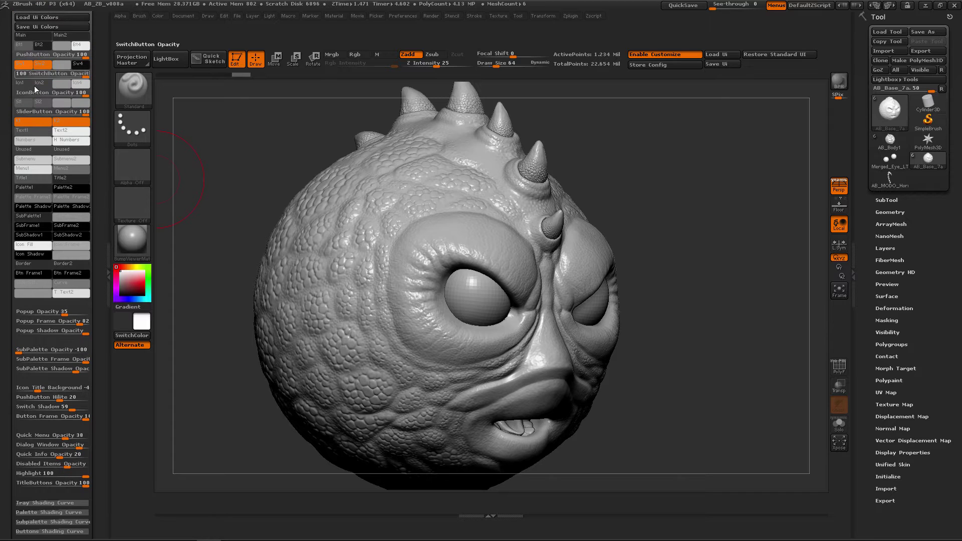
drag(99, 134, 101, 160)
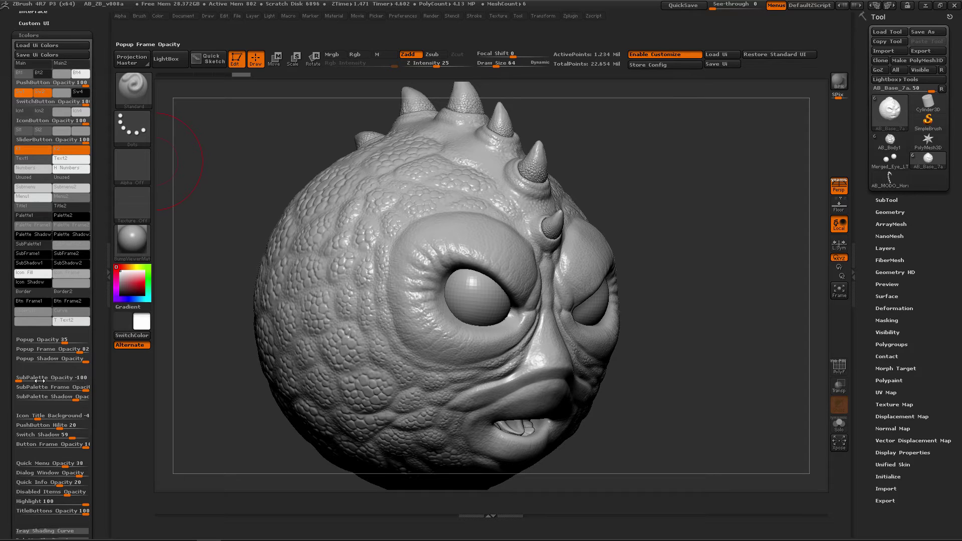
drag(102, 341, 101, 308)
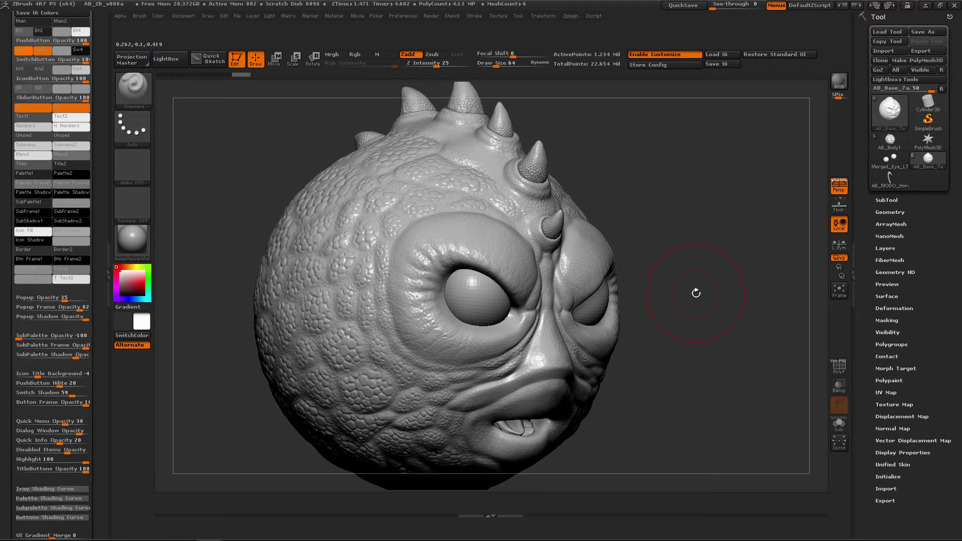
drag(698, 282, 706, 307)
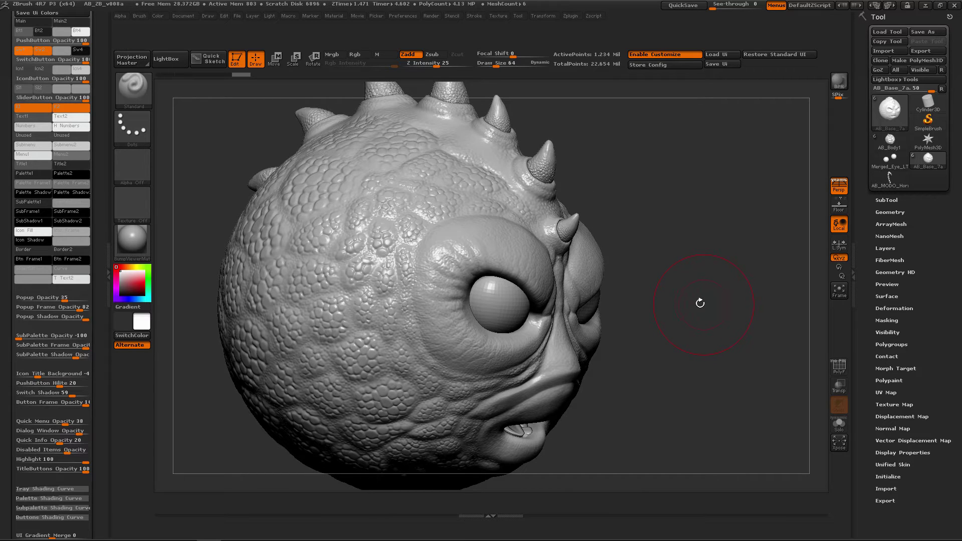
drag(100, 182, 95, 258)
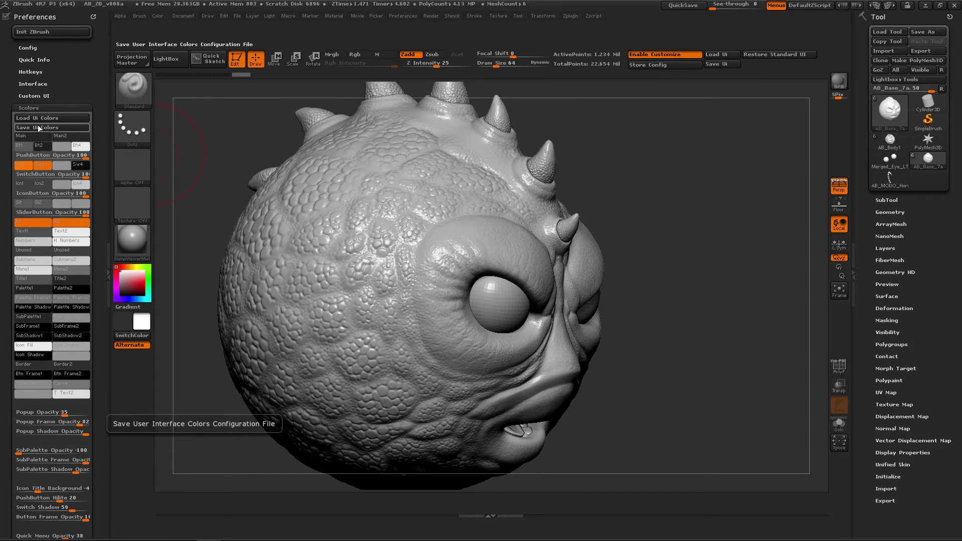
ctrl+alt+drag(36, 128, 757, 64)
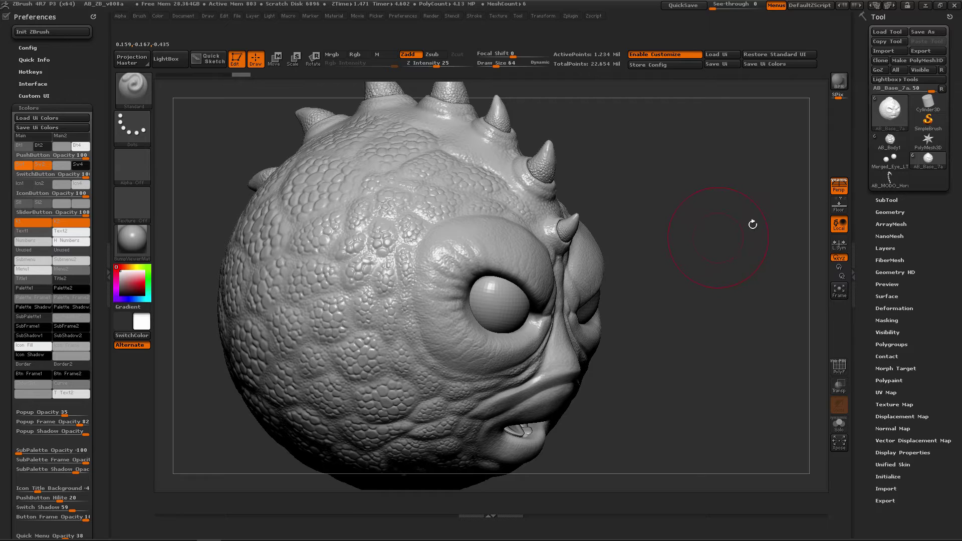
- Collapse the Tool palette, dock the Color palette below it, and expand the Color palette's Modifiers
click(876, 17)
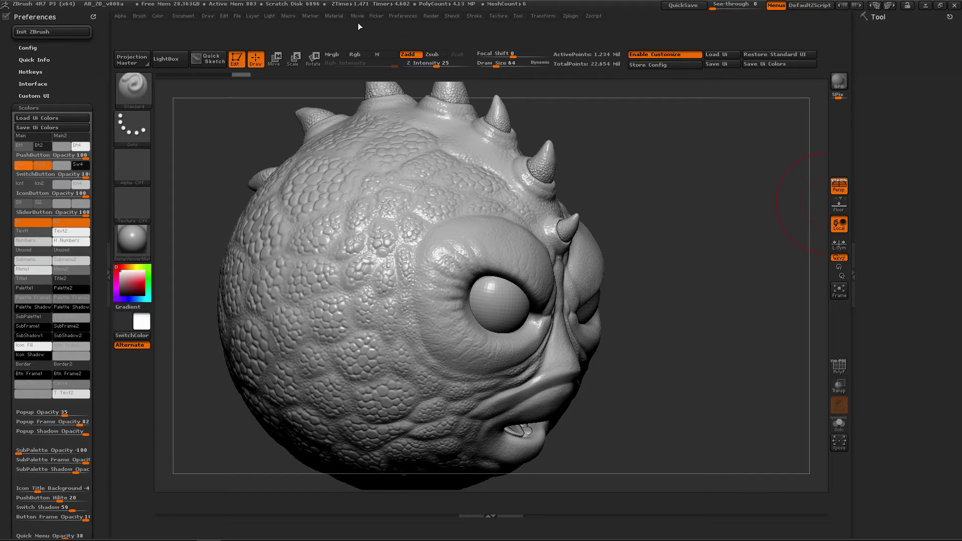
drag(86, 71, 98, 21)
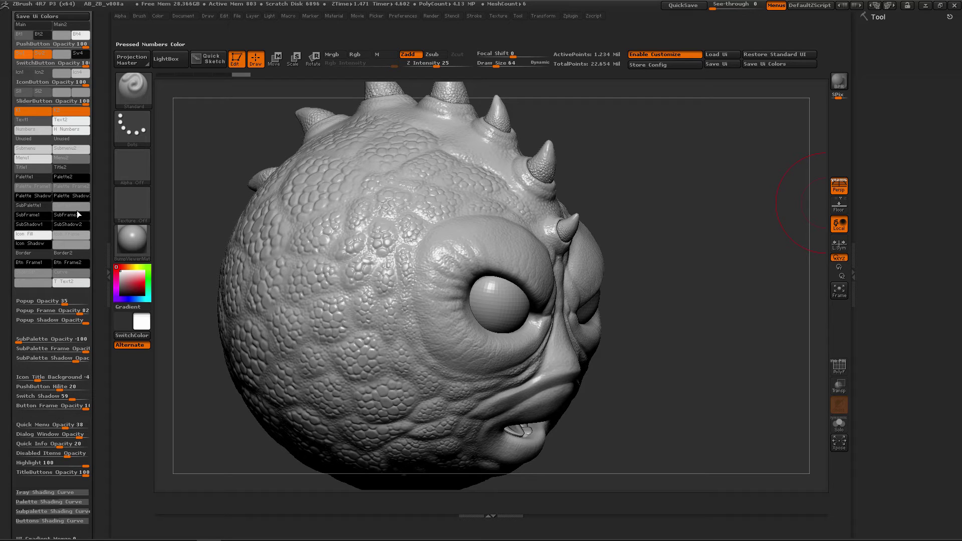
click(160, 15)
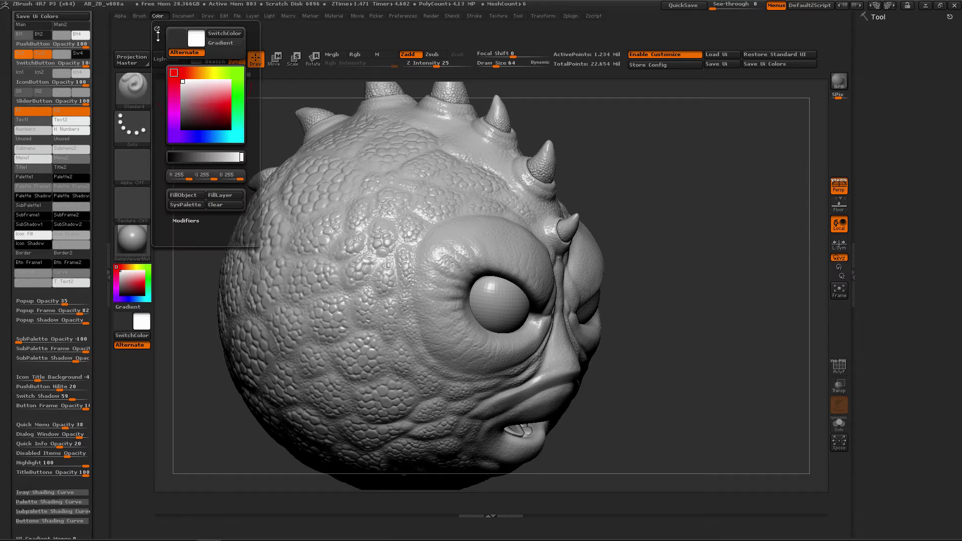
drag(156, 30, 874, 56)
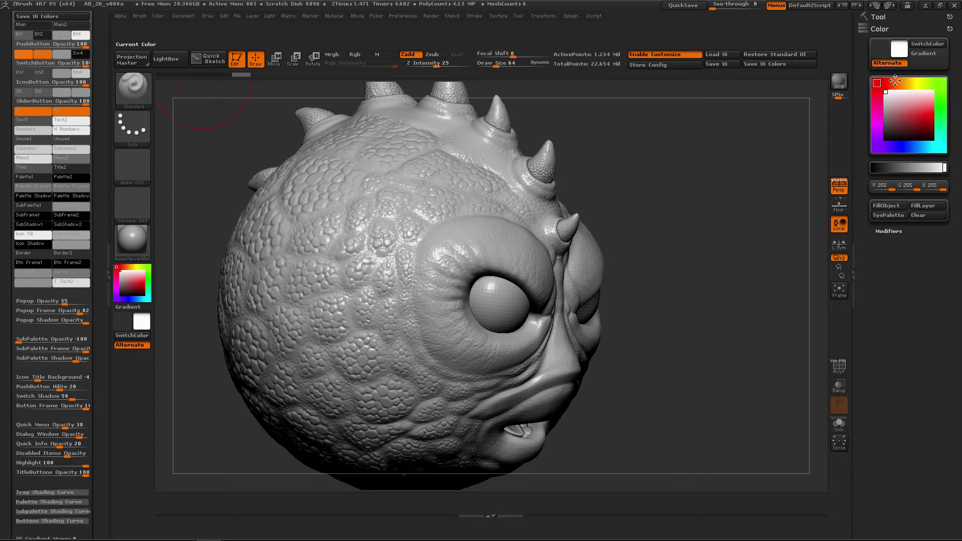
click(886, 231)
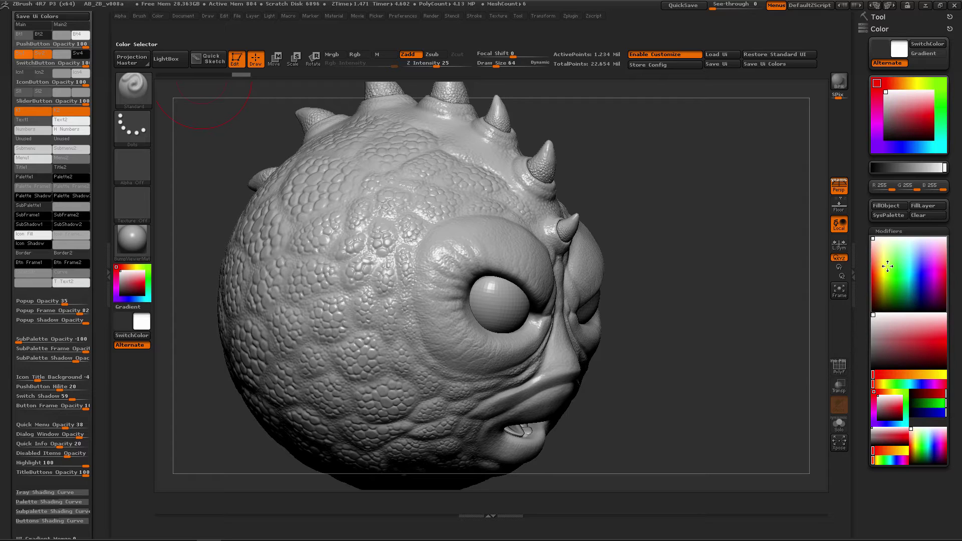
- Adjust the hue and saturation of the current colour to a muted red
drag(888, 82, 877, 114)
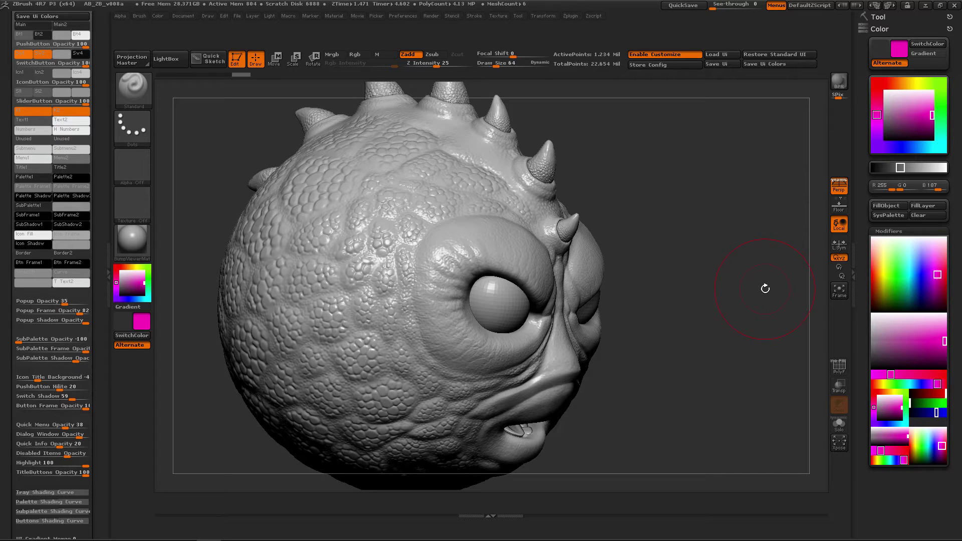
drag(915, 121, 906, 116)
drag(890, 83, 875, 82)
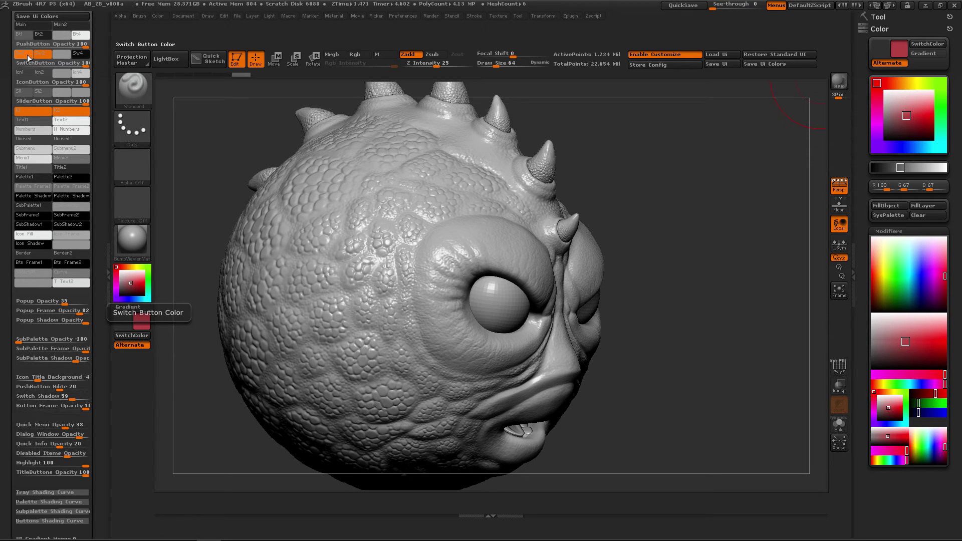
- Turn off interface customization, and set the switch button colour to green and its pressed colour to lime green
click(657, 56)
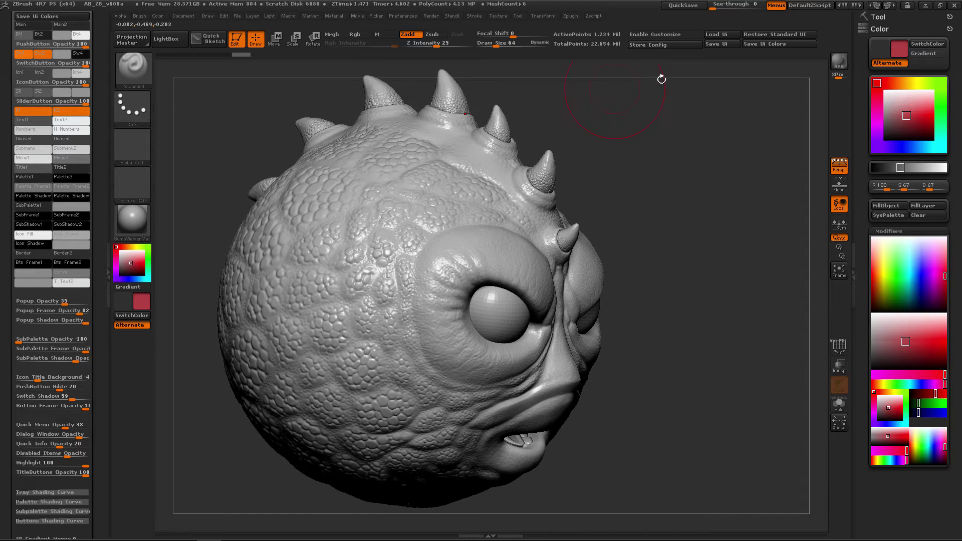
click(28, 55)
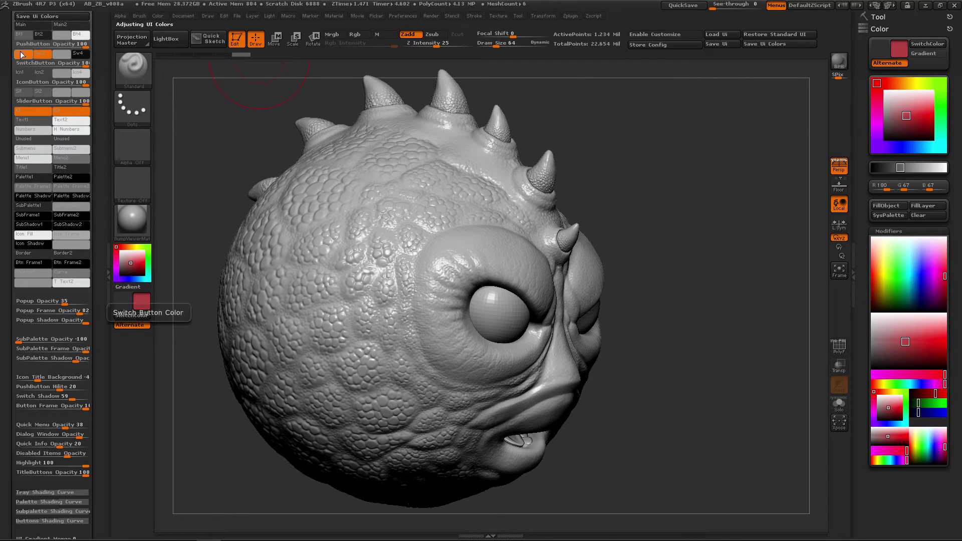
click(22, 56)
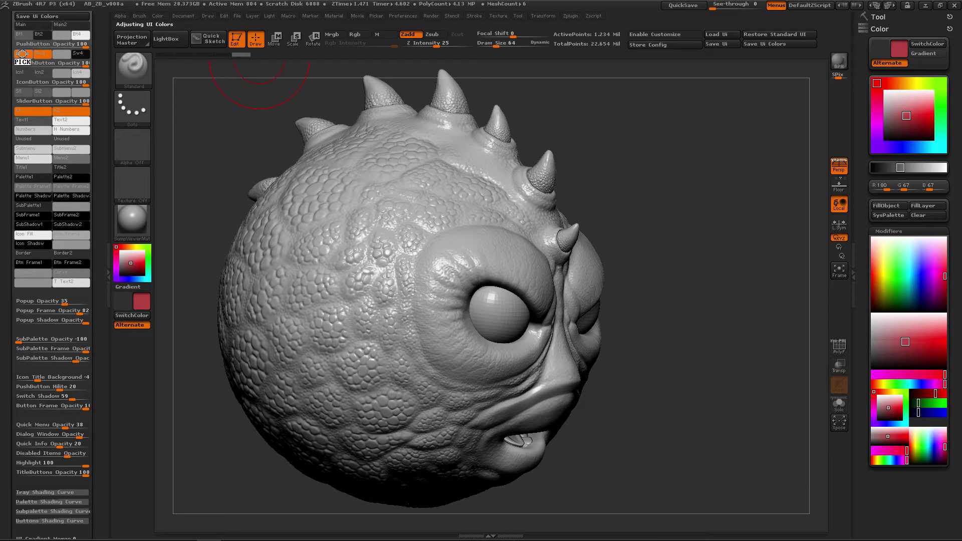
drag(36, 74, 269, 271)
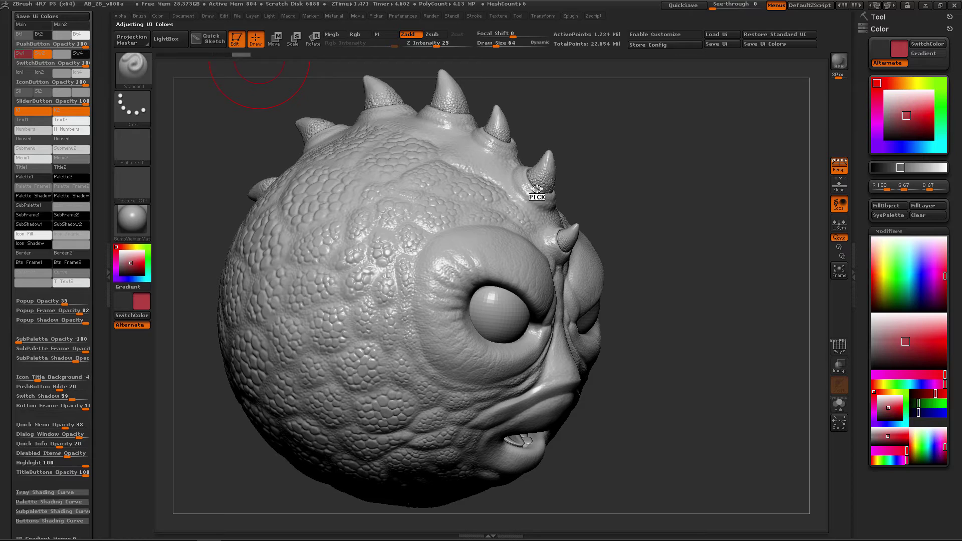
drag(581, 275, 721, 196)
drag(857, 141, 880, 141)
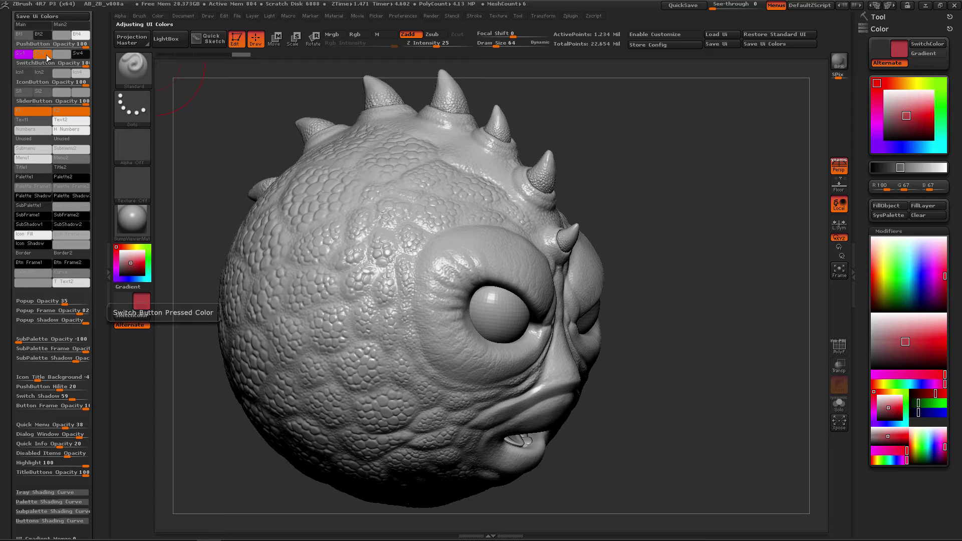
mouse_move(47, 58)
mouse_down()
mouse_move(55, 81)
mouse_move(150, 150)
mouse_move(318, 194)
mouse_move(768, 174)
mouse_move(935, 95)
mouse_move(947, 110)
mouse_move(940, 86)
mouse_up()
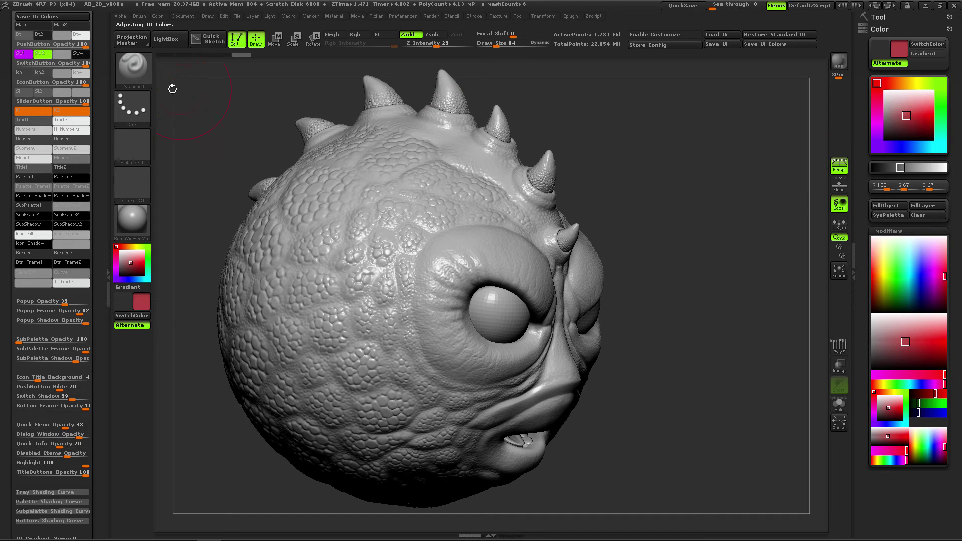
drag(21, 56, 923, 446)
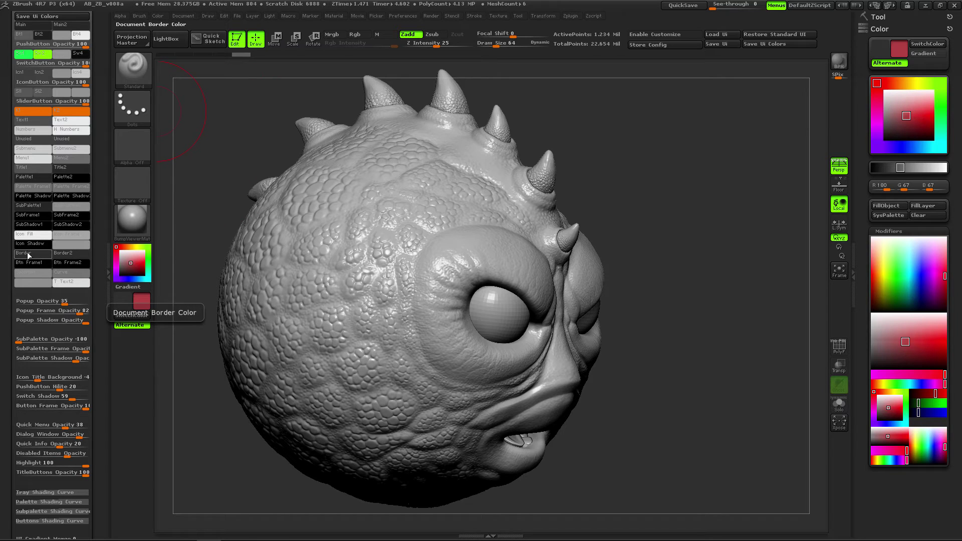
- Set the two document border colours to yellow and yellow-green, and the two button frame colours to red and blue
drag(28, 256, 920, 81)
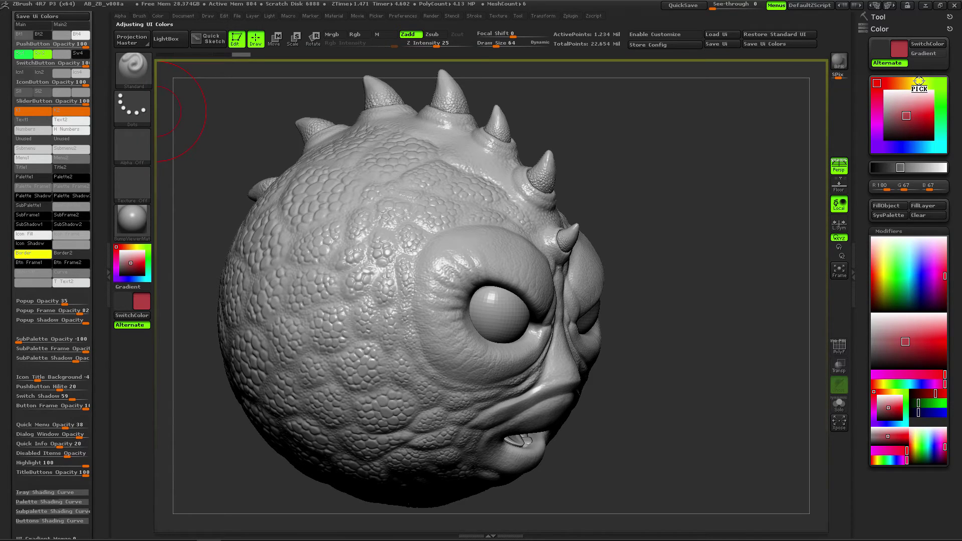
drag(75, 253, 926, 84)
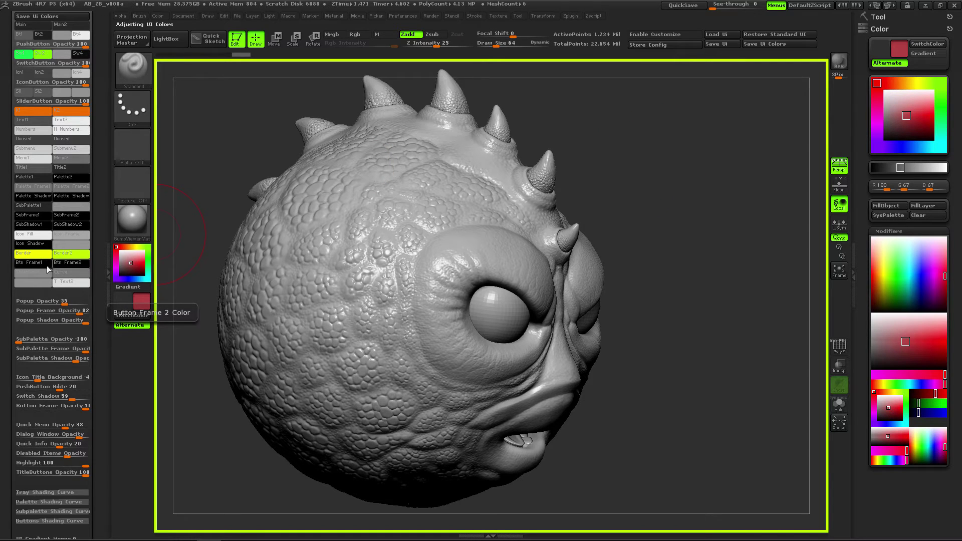
drag(37, 271, 939, 132)
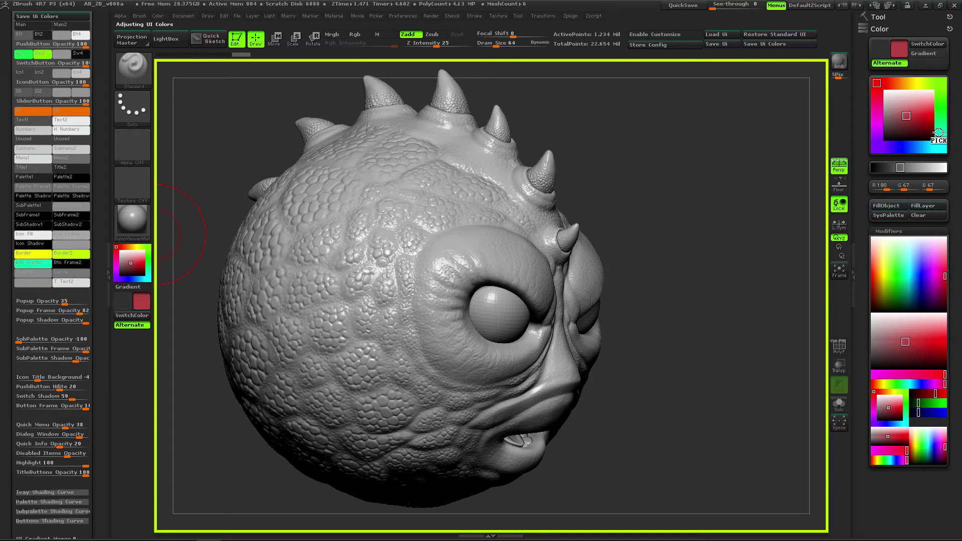
drag(937, 99, 875, 89)
drag(72, 265, 903, 283)
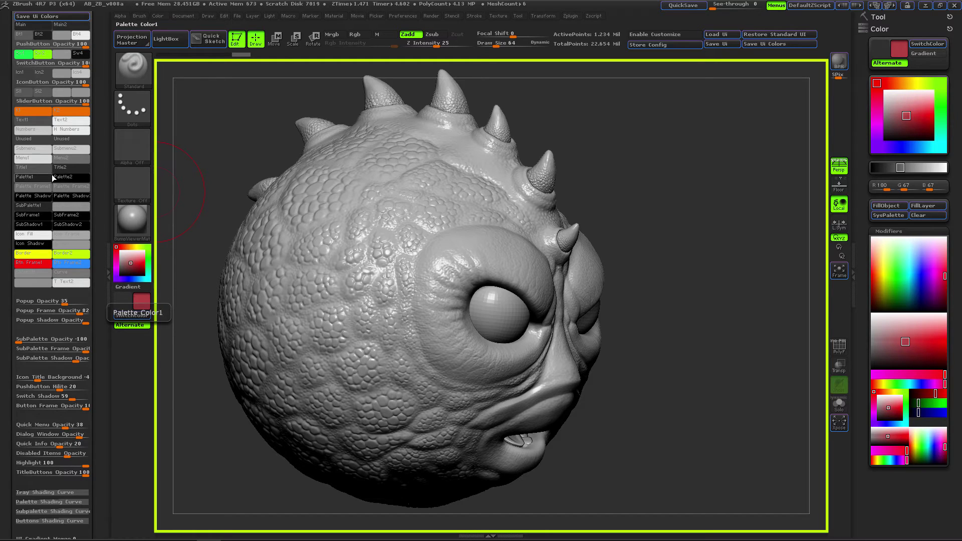
- Try out other sampled colours for the Text1 and Text2 interface text swatches
click(35, 123)
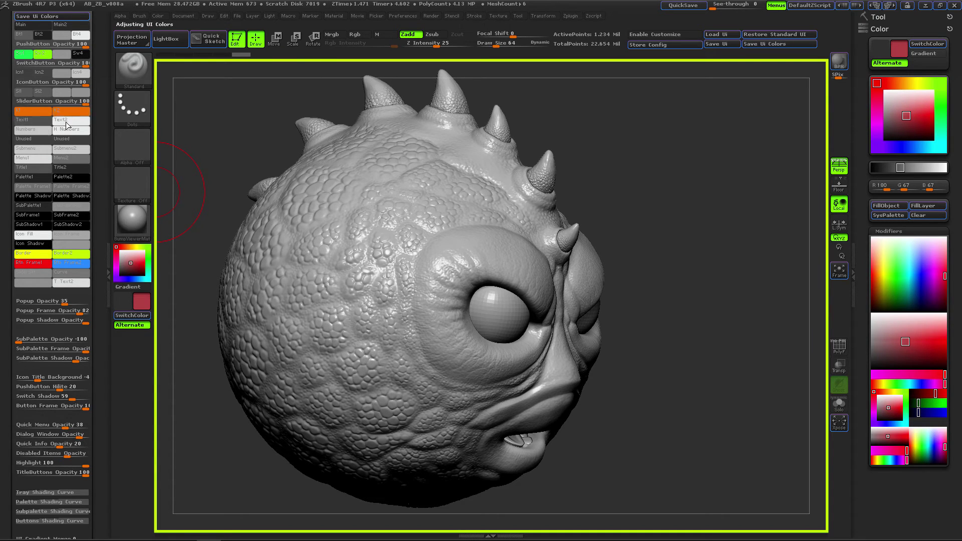
drag(66, 121, 655, 7)
drag(896, 256, 77, 130)
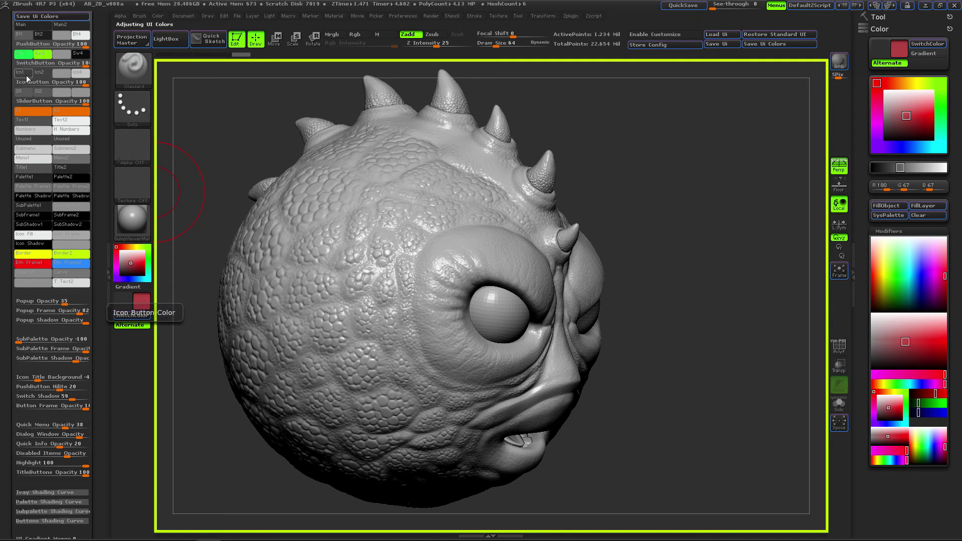
- Set the first three icon button colour swatches to green, blue and cyan
drag(26, 76, 941, 123)
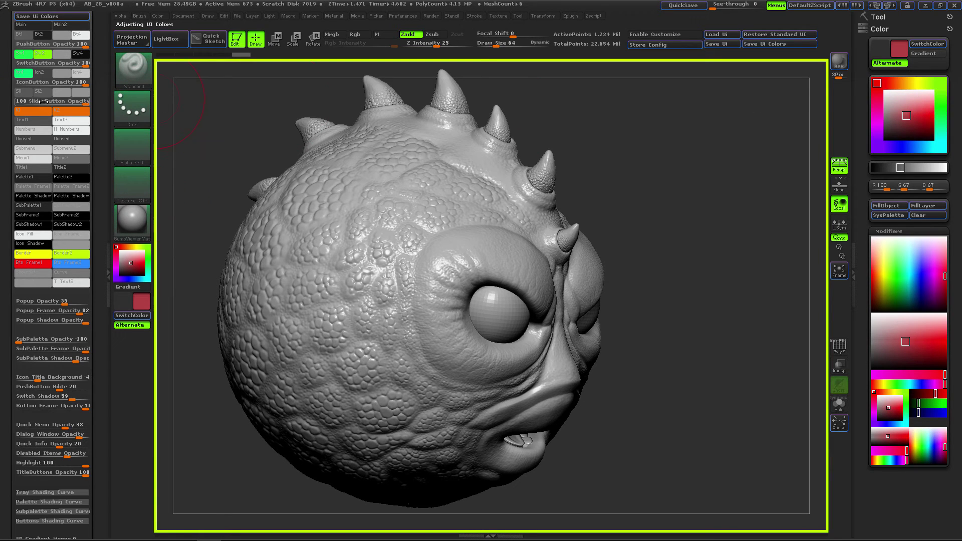
drag(46, 74, 914, 290)
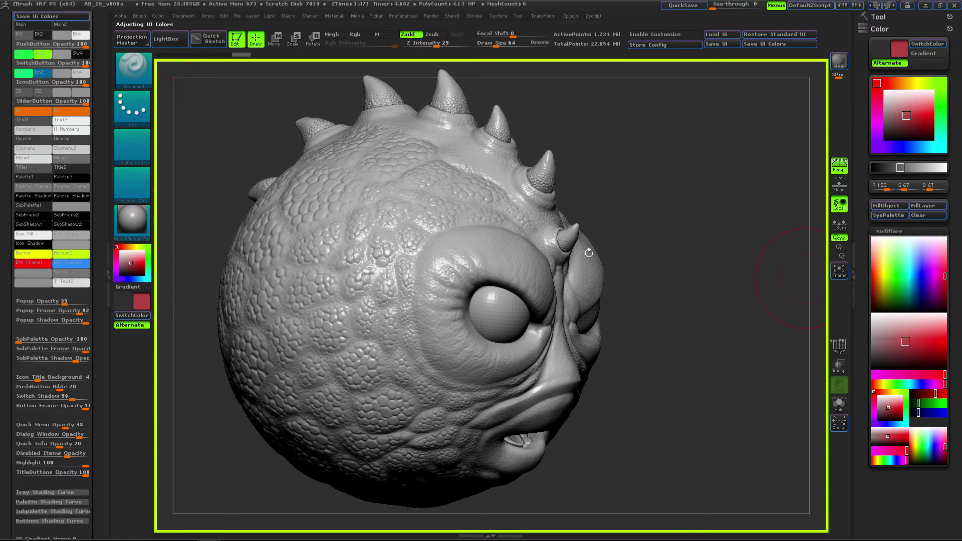
drag(58, 74, 219, 33)
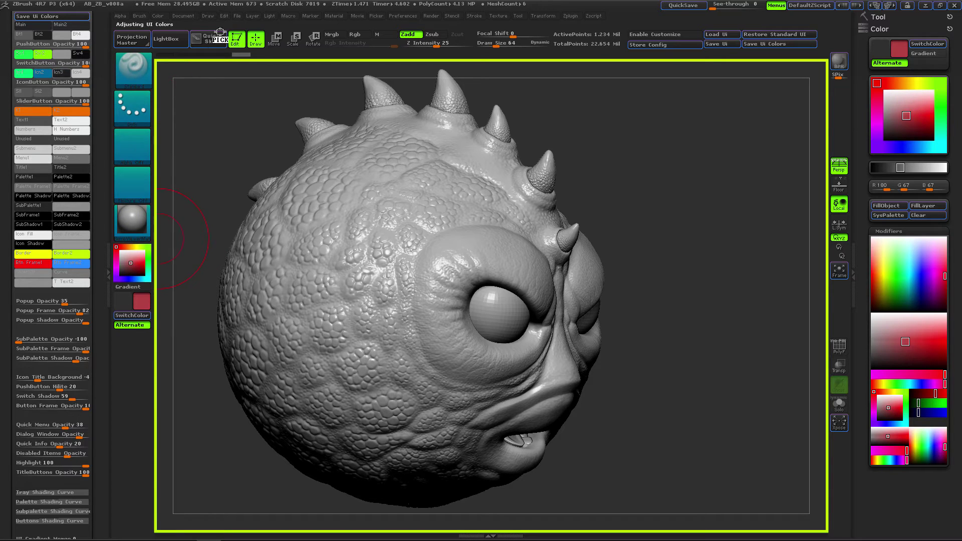
drag(580, 11, 883, 241)
drag(883, 211, 902, 259)
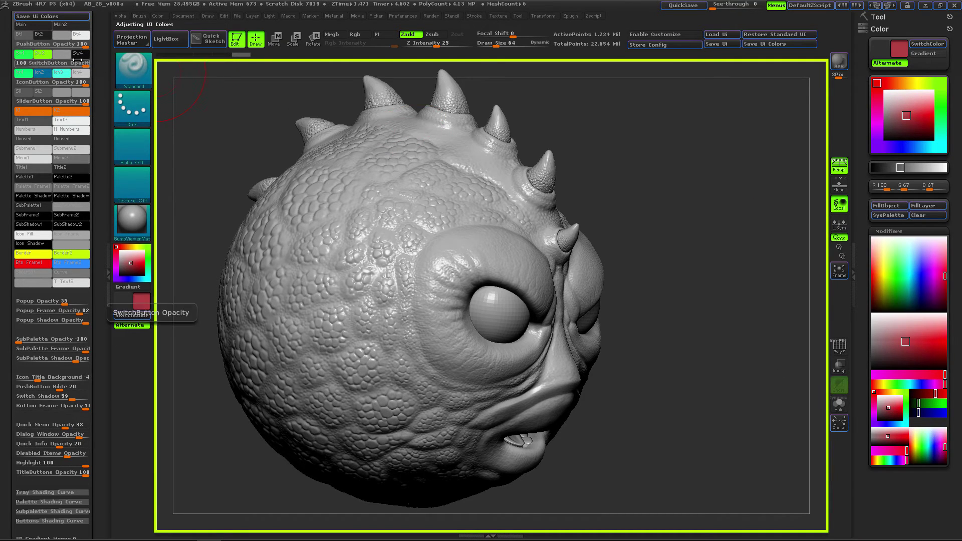
- Set the Sw4 switch button colour to crimson, and the Main and Main2 interface colours to orange and magenta
drag(81, 53, 255, 110)
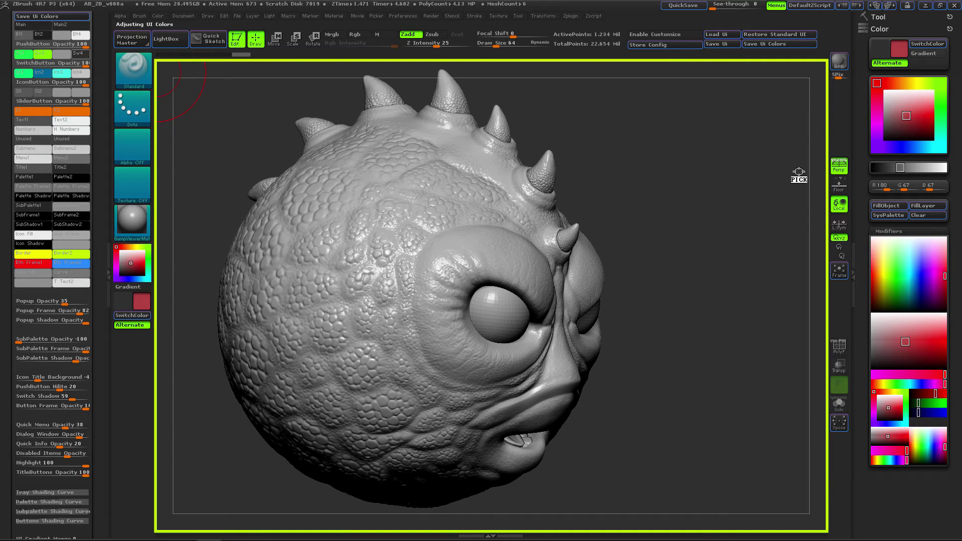
drag(799, 172, 926, 344)
drag(22, 38, 337, 28)
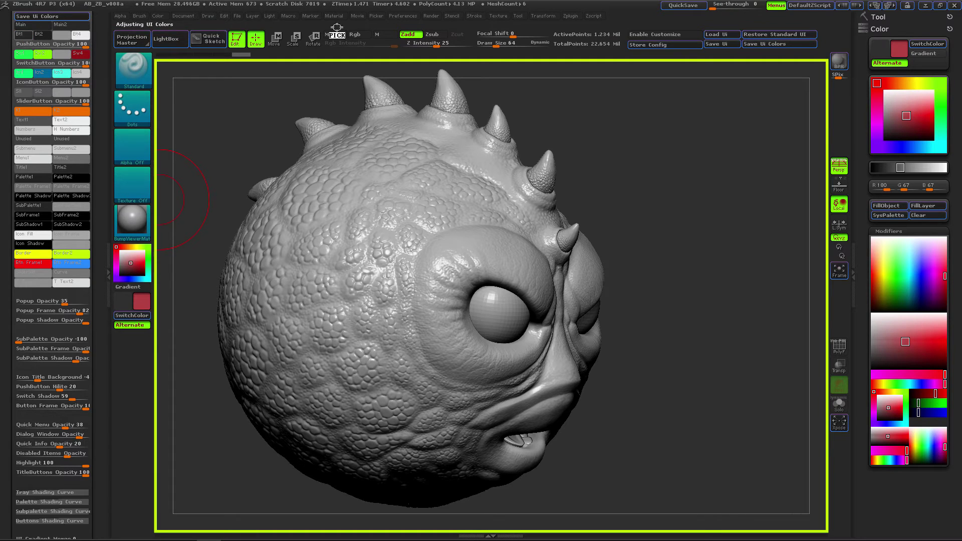
drag(73, 34, 898, 86)
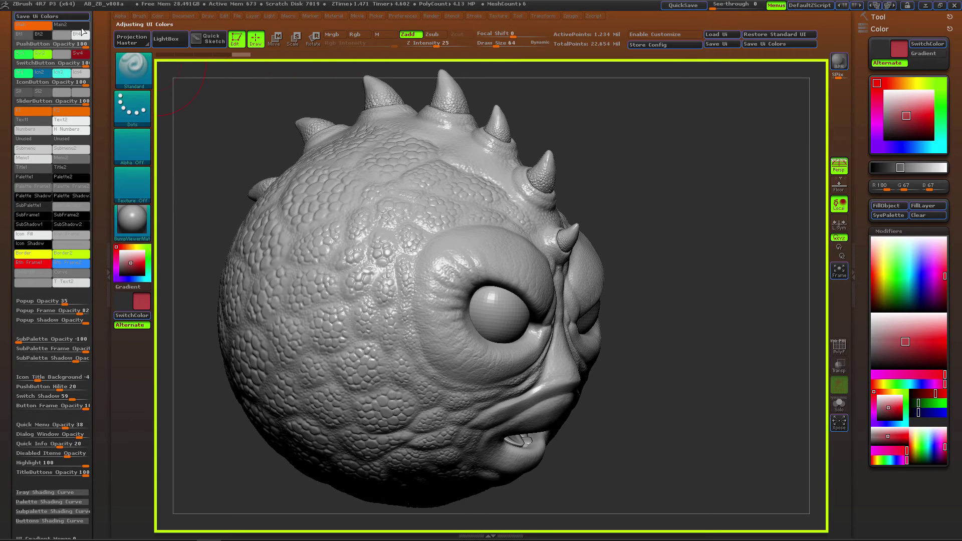
drag(82, 28, 877, 114)
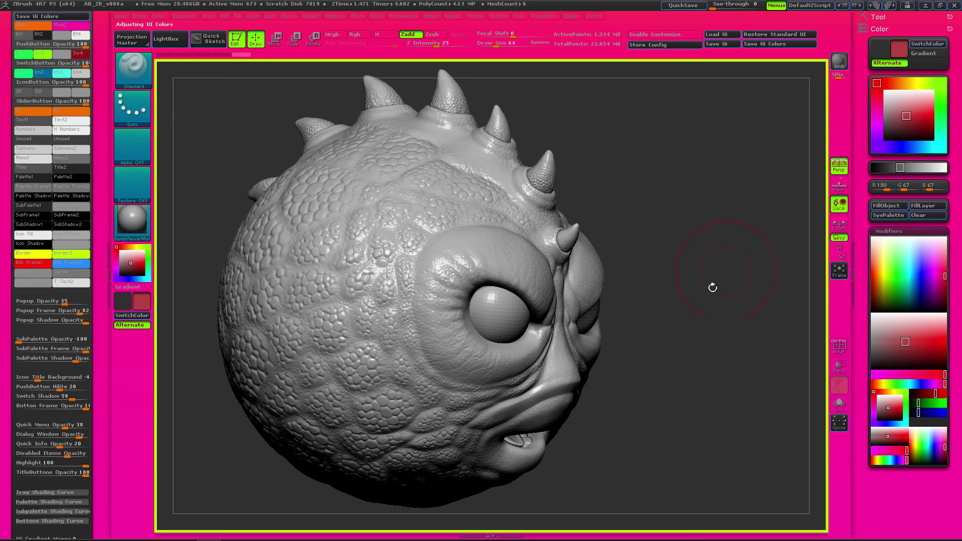
alt+drag(703, 317, 463, 295)
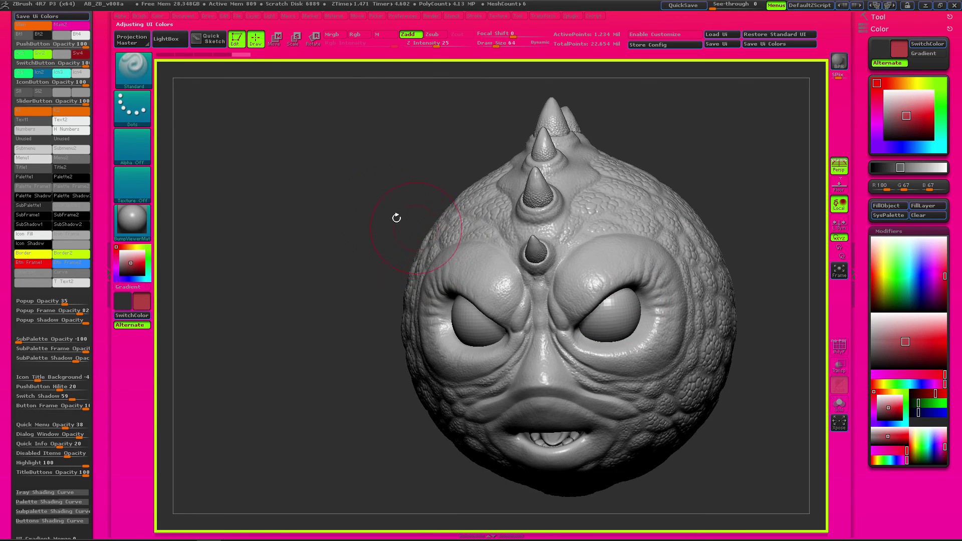
alt+drag(397, 218, 321, 172)
alt+drag(739, 180, 717, 170)
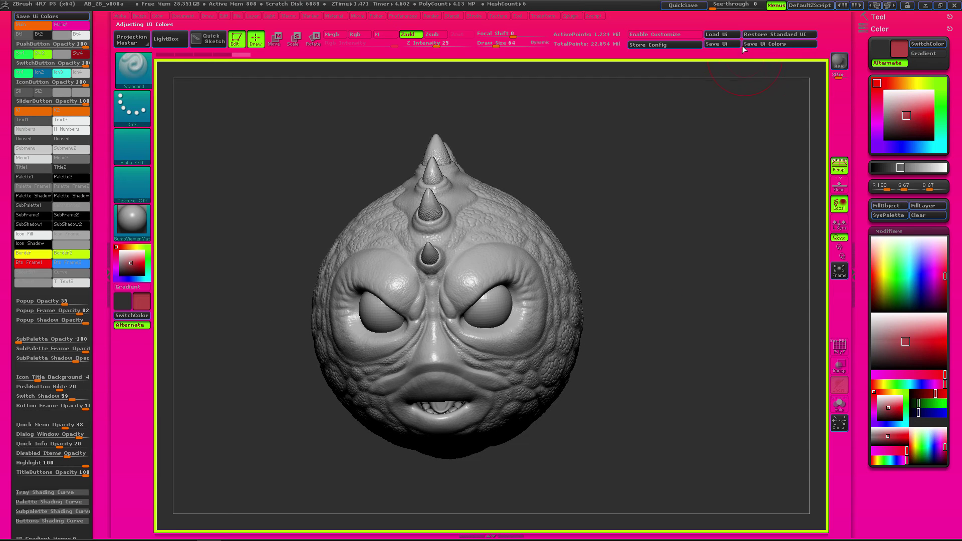
drag(595, 251, 616, 257)
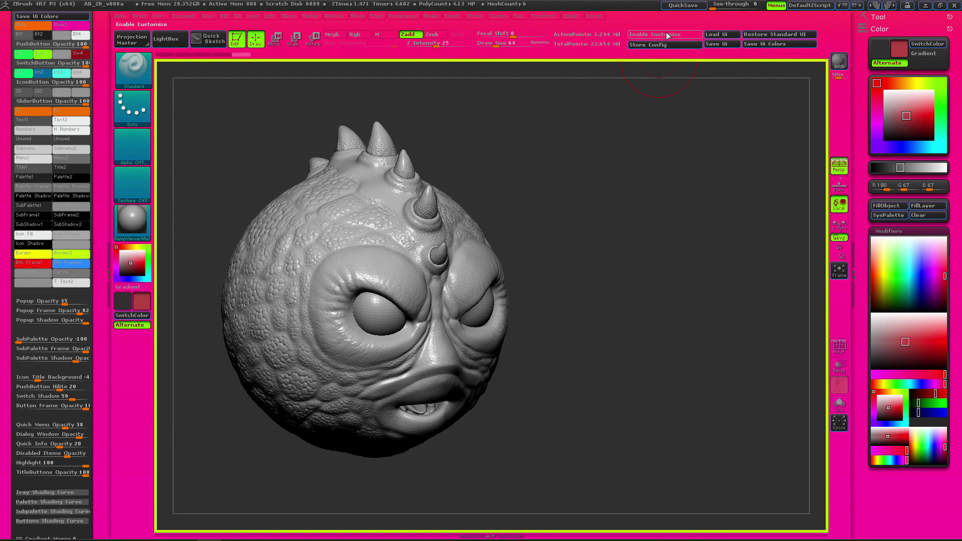
drag(653, 224, 599, 239)
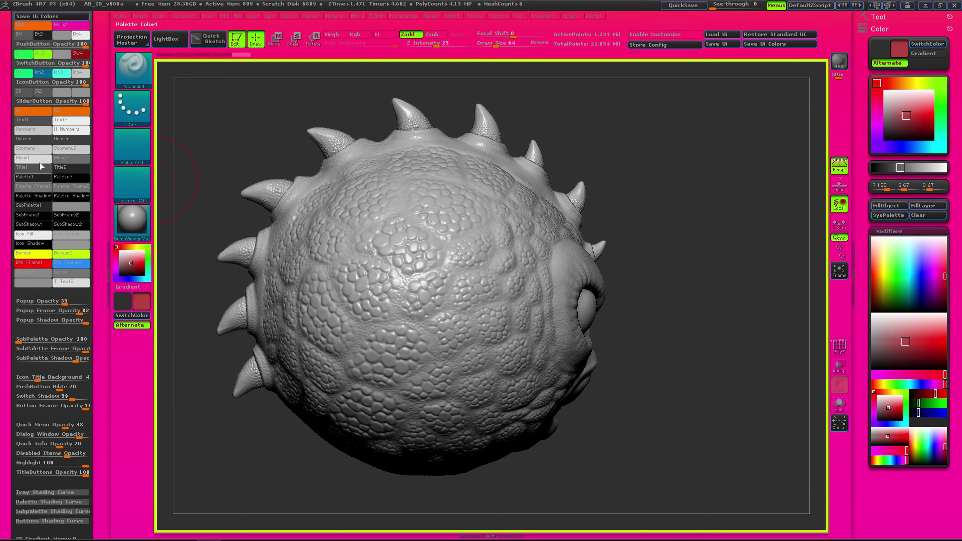
- Shift the whole interface colour scheme with UI Gradient Merge at -18, Green at -18 and Hue at 12
drag(99, 236, 99, 184)
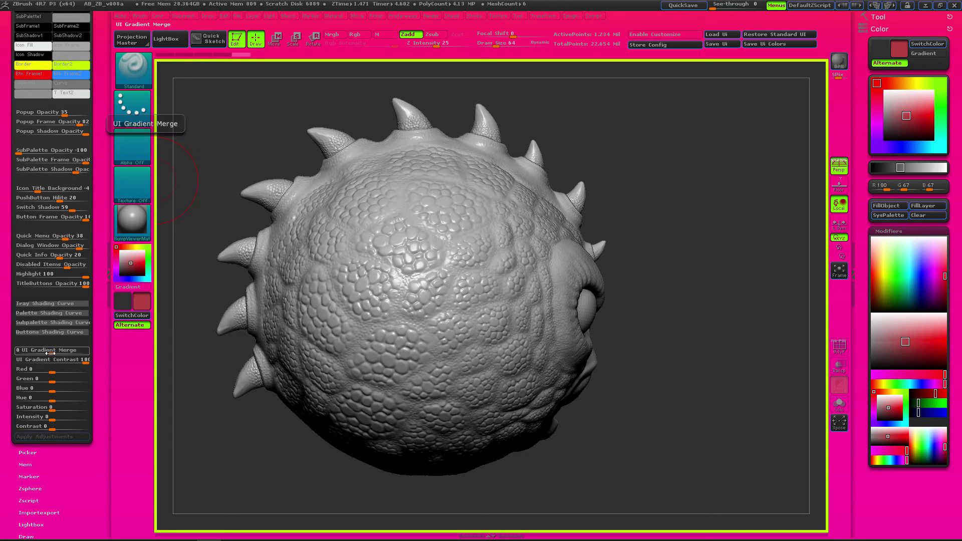
drag(49, 353, 58, 401)
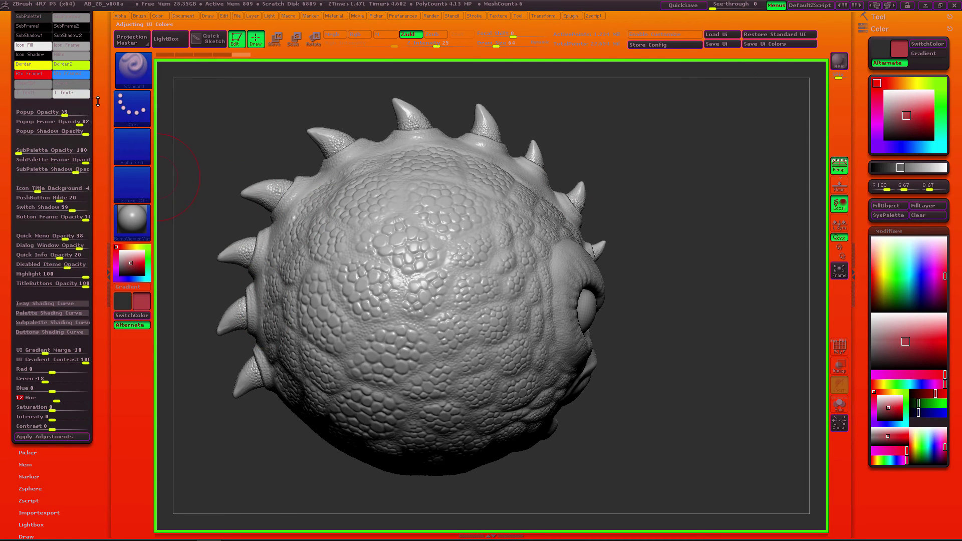
drag(98, 102, 97, 208)
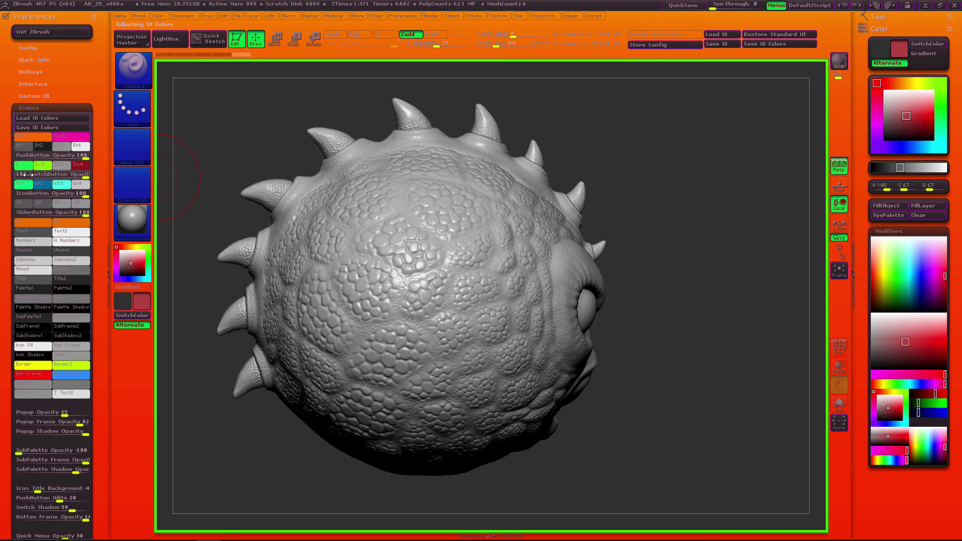
- Recolour the Palette1 swatch crimson and the Menu2 swatch orange in the Icolors preferences
drag(83, 156, 91, 202)
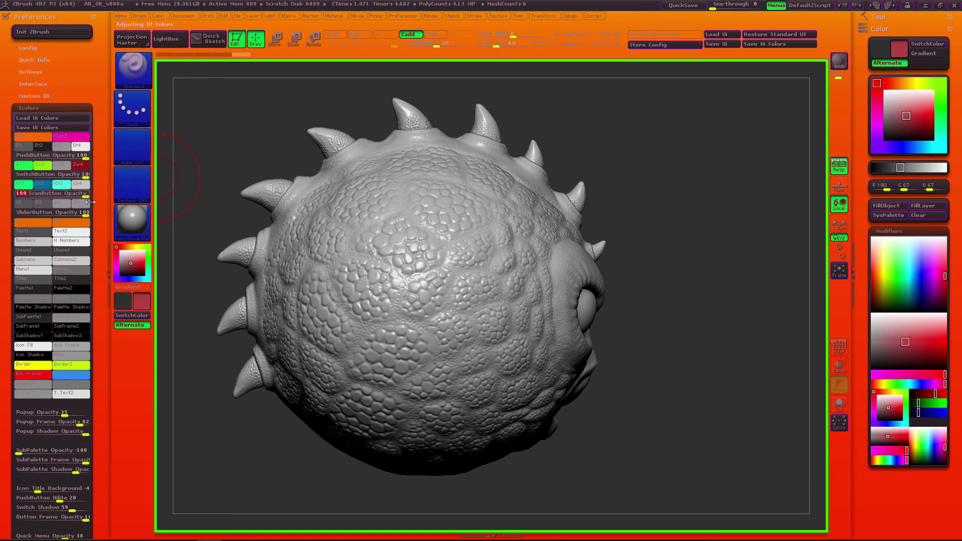
click(36, 293)
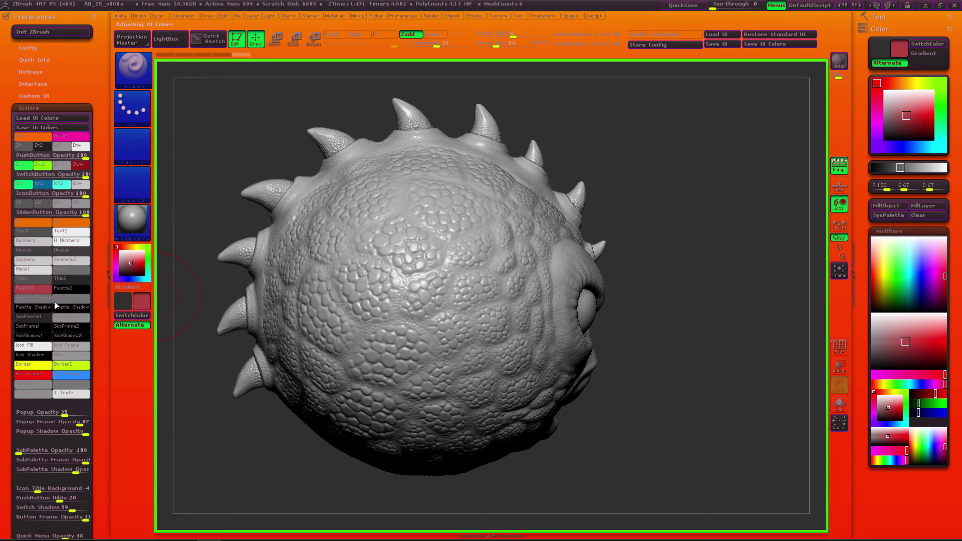
mouse_move(37, 308)
mouse_down()
mouse_move(148, 156)
mouse_move(83, 303)
mouse_move(80, 352)
mouse_move(36, 327)
mouse_up()
drag(63, 272, 183, 160)
drag(156, 296, 624, 24)
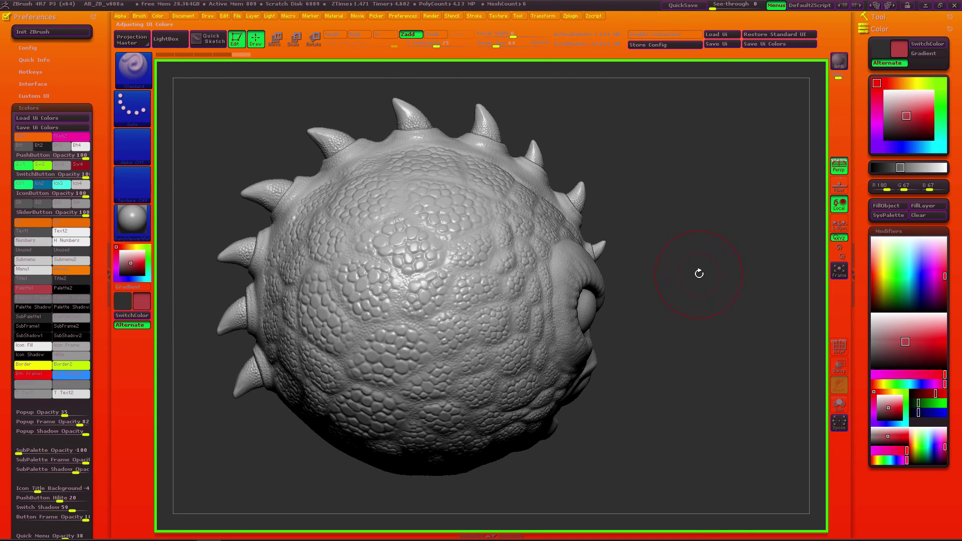
- Restore the standard user interface to discard the custom layout and colours
mouse_move(707, 296)
alt+mouse_down()
mouse_move(709, 316)
mouse_move(651, 164)
mouse_move(536, 158)
mouse_move(548, 214)
mouse_move(610, 221)
mouse_move(565, 237)
mouse_move(605, 238)
mouse_move(573, 239)
alt+mouse_up()
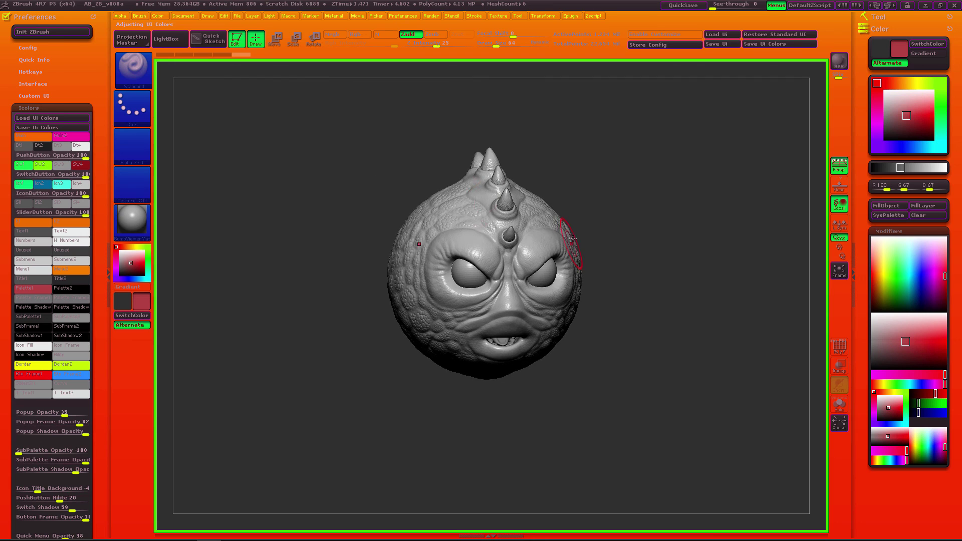
click(28, 47)
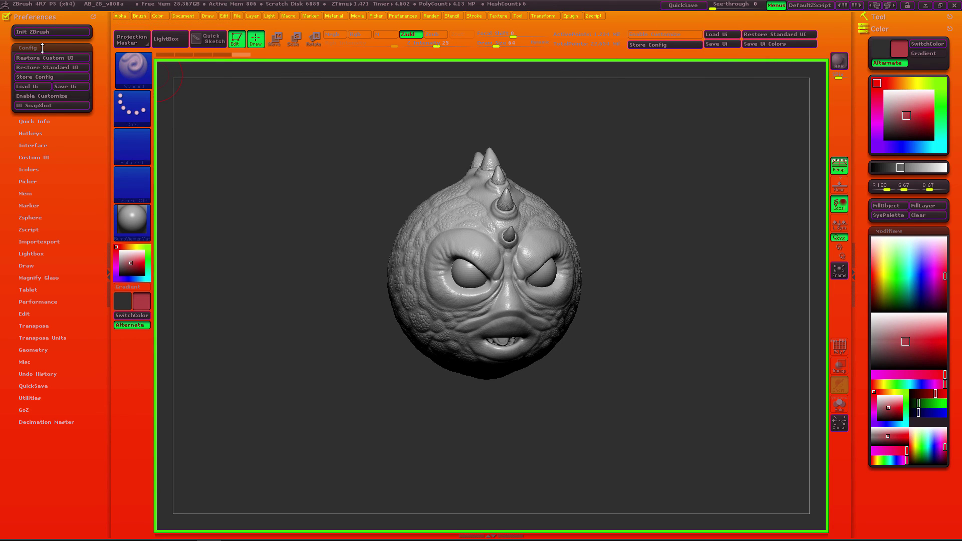
click(758, 35)
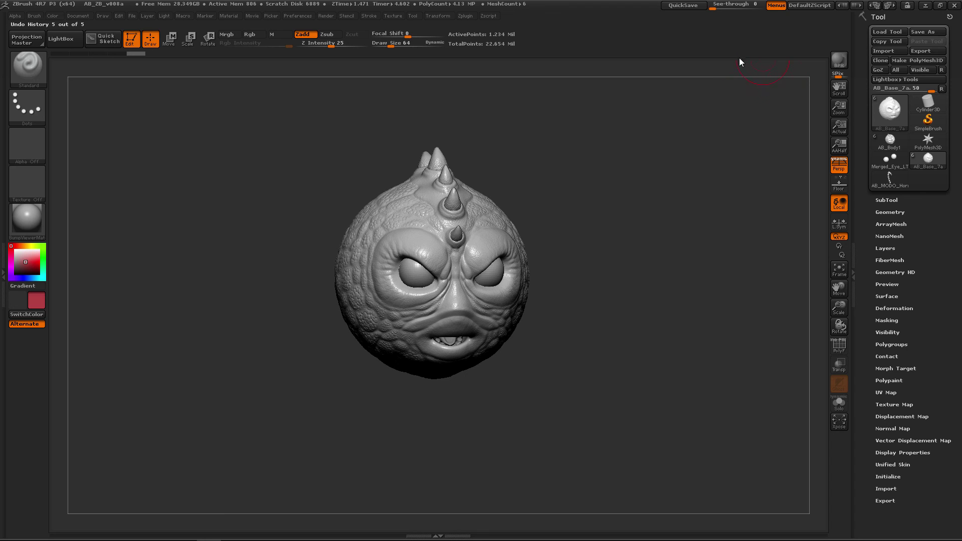
- Look at the model from the side and front in the restored interface and open the Config preferences
alt+drag(658, 267, 634, 246)
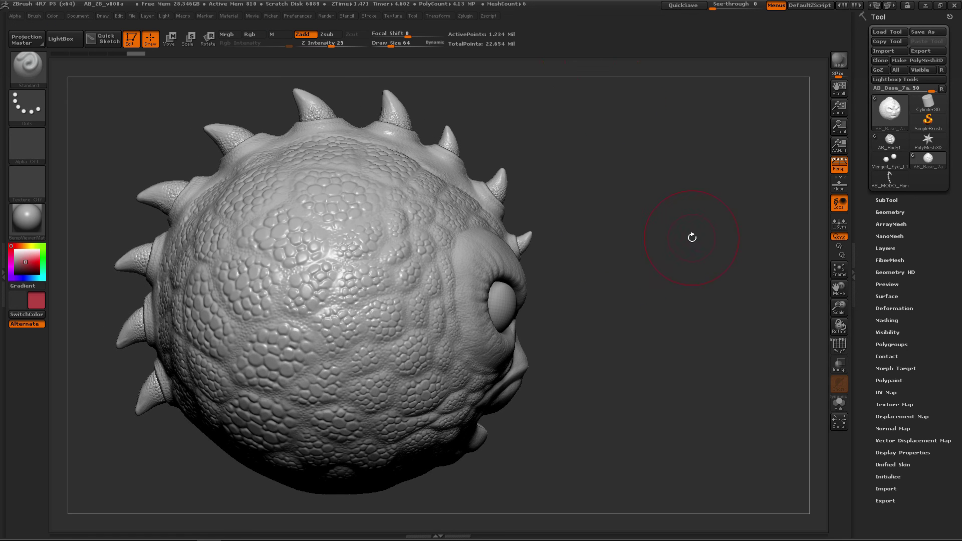
drag(625, 298, 616, 286)
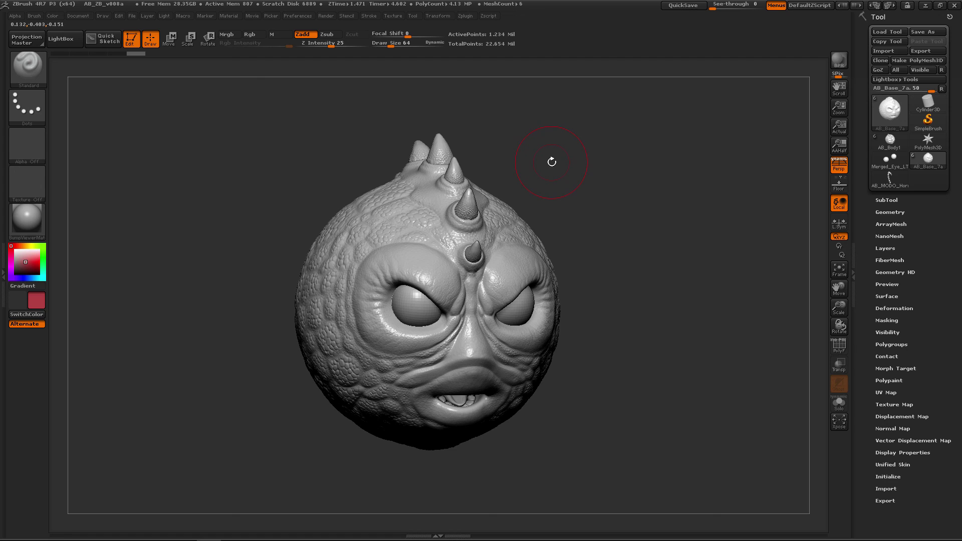
click(295, 16)
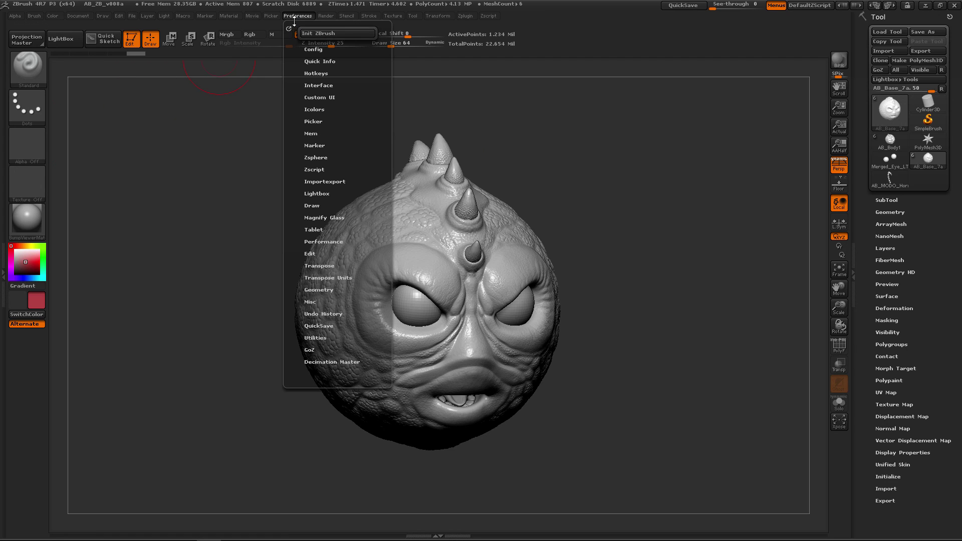
click(322, 51)
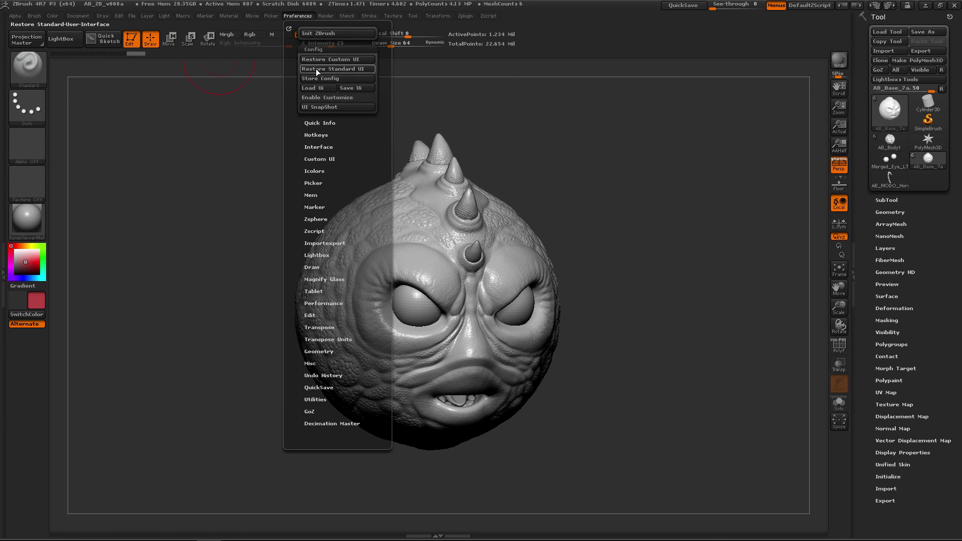